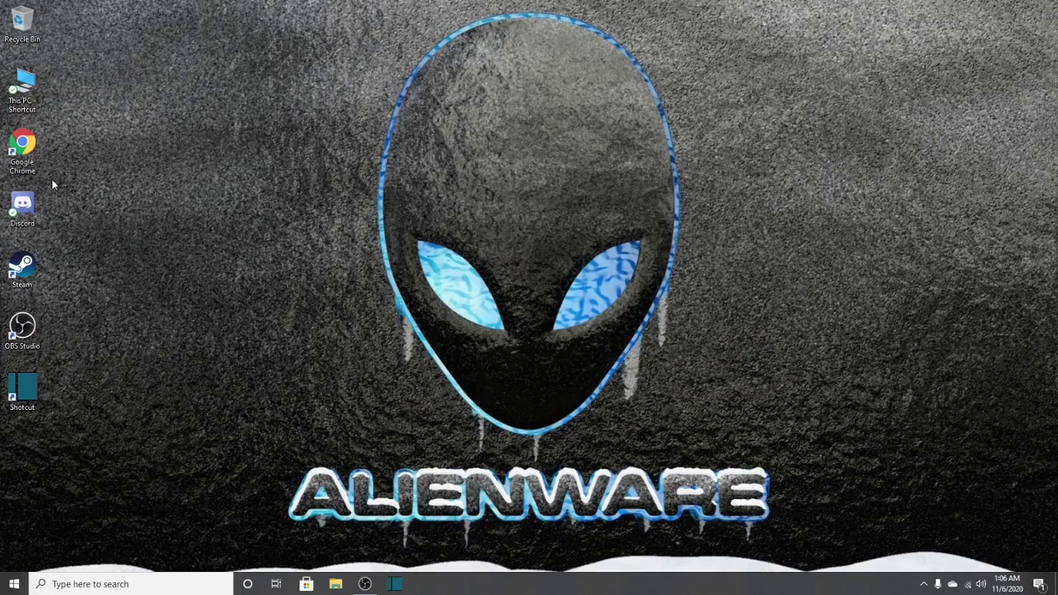
# Open Google Chrome and go to panzoid.com.
pyautogui.doubleClick(23, 146)
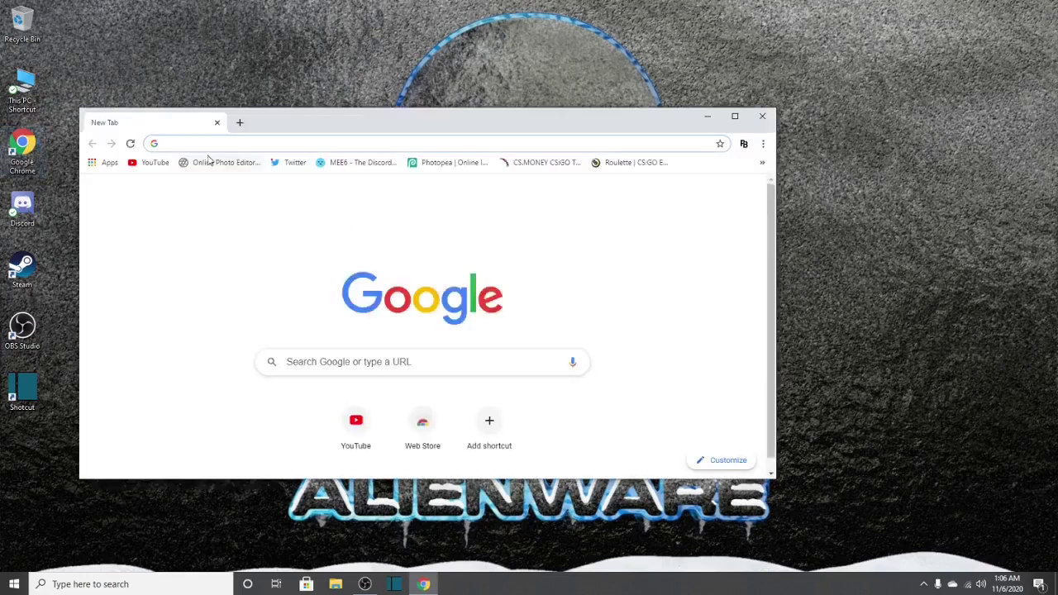
pyautogui.click(209, 149)
pyautogui.write('pa')
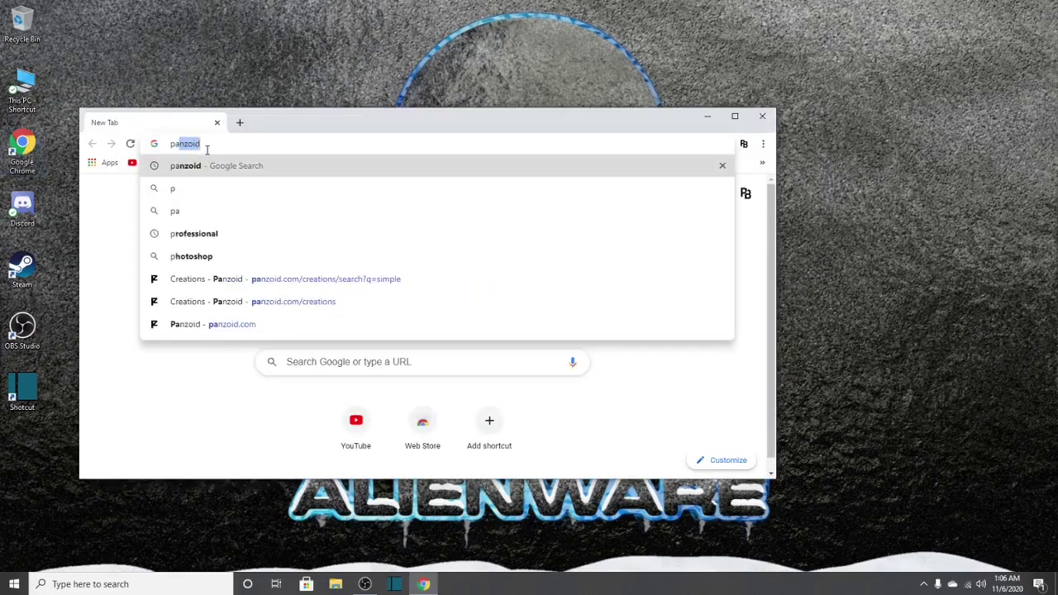
pyautogui.write('nzoid.com')
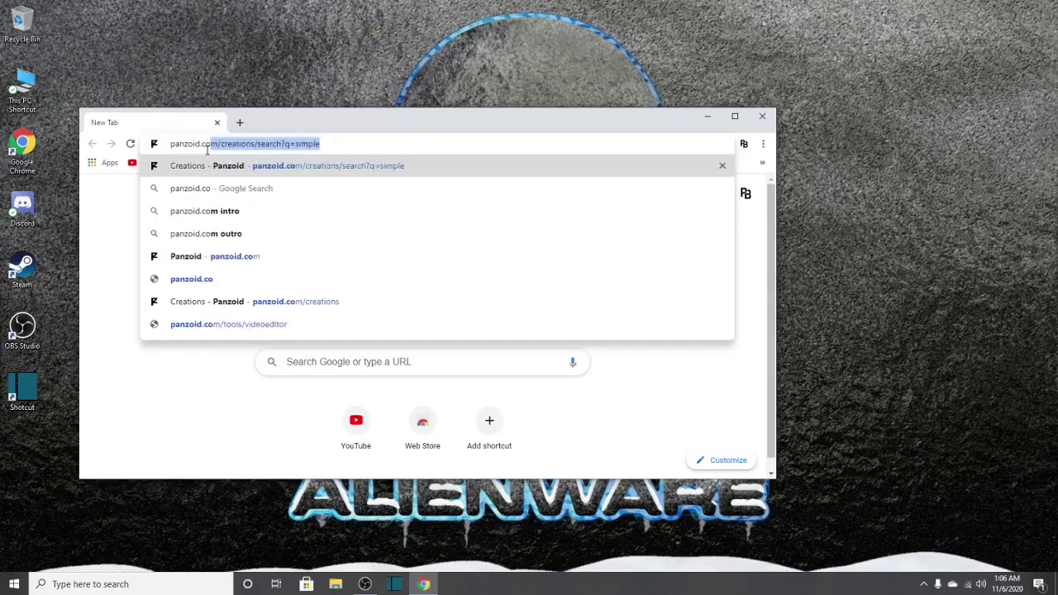
pyautogui.press('Delete')
pyautogui.press('Return')
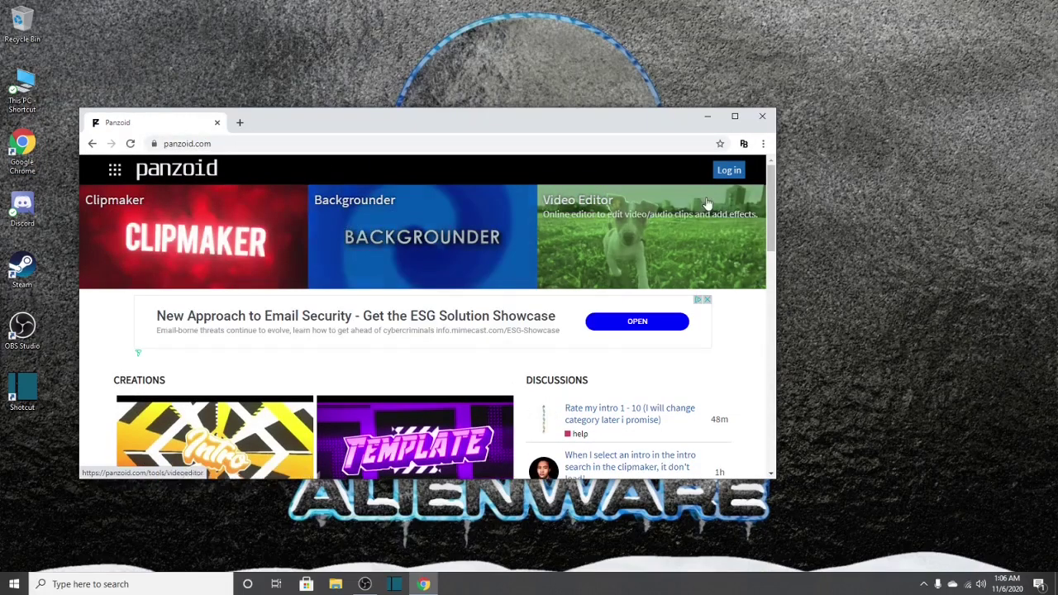
# Open Panzoid's Creations gallery and search it for "logo".
pyautogui.scroll(-2, 512, 296)
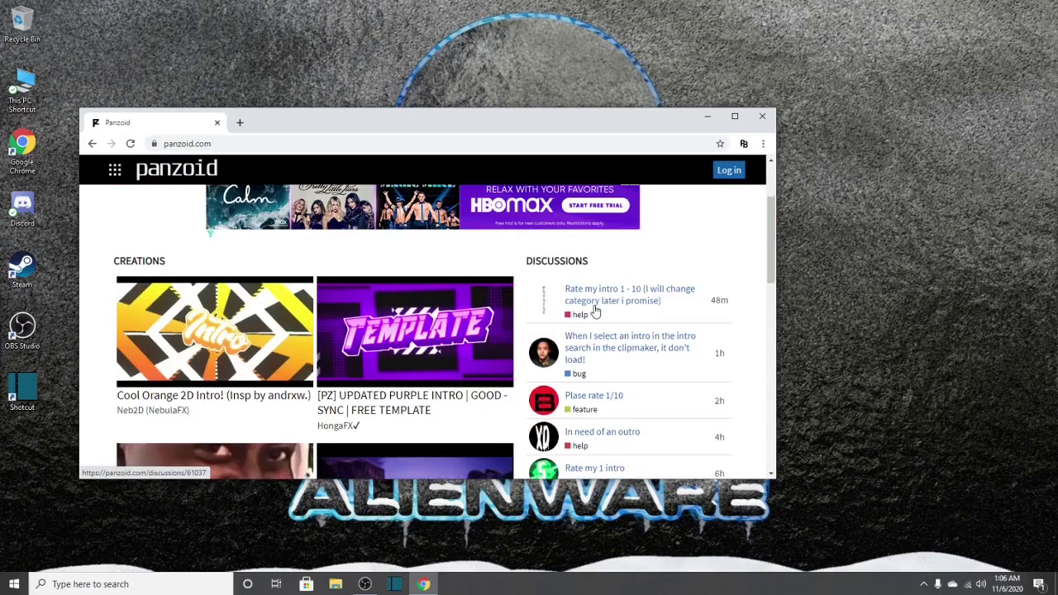
pyautogui.scroll(-3, 593, 310)
pyautogui.scroll(3, 598, 314)
pyautogui.scroll(-6, 449, 330)
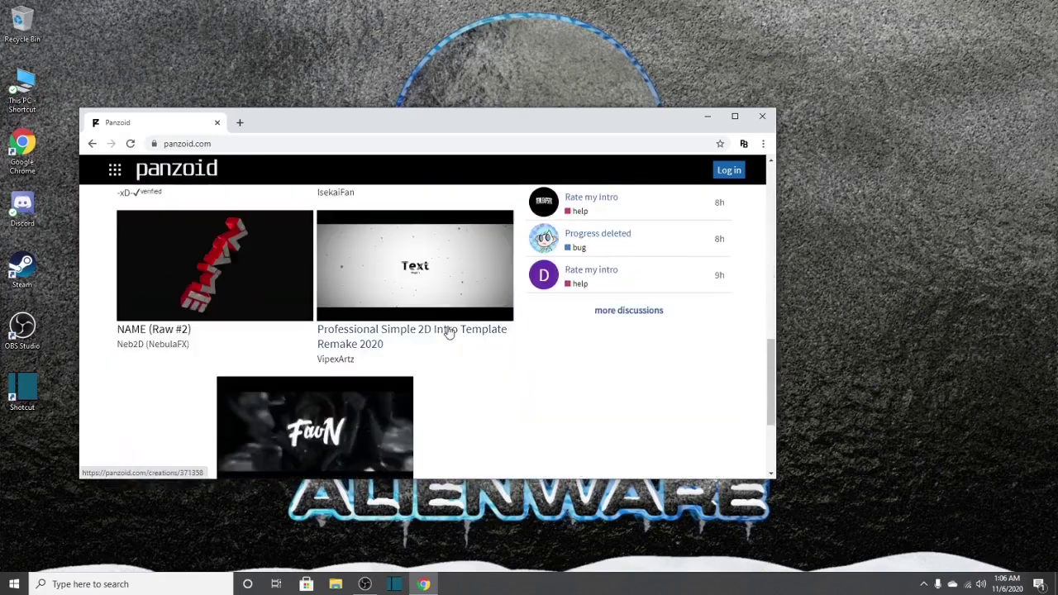
pyautogui.scroll(6, 442, 348)
pyautogui.click(147, 263)
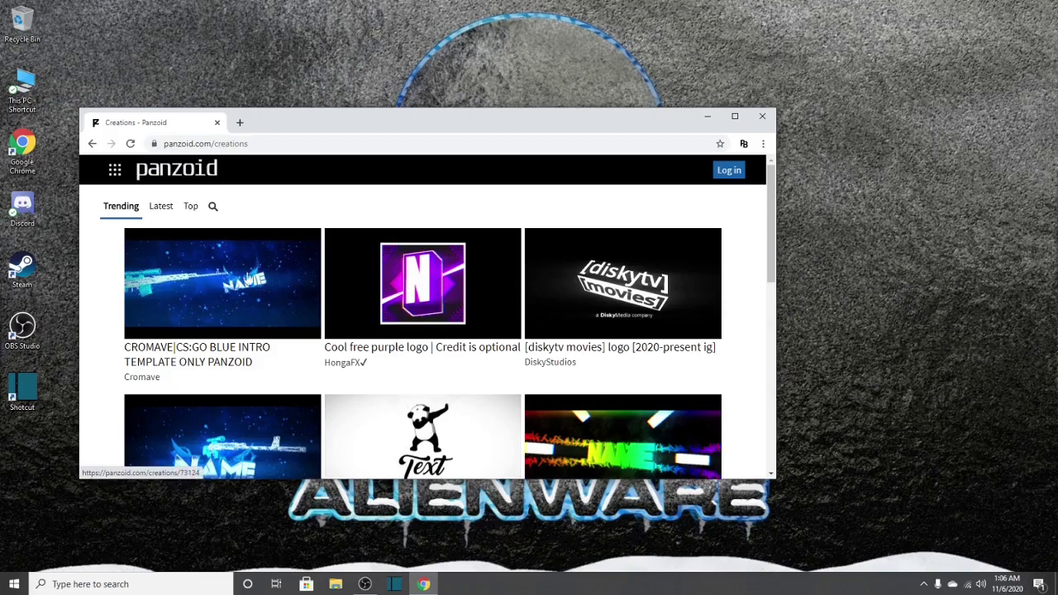
pyautogui.click(213, 210)
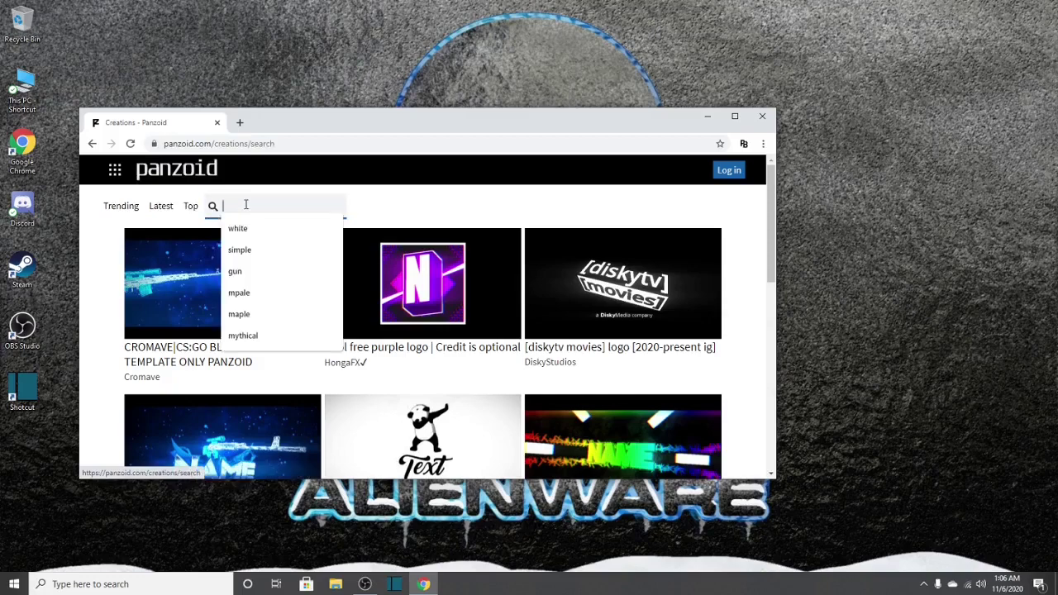
pyautogui.write('logo')
pyautogui.press('Return')
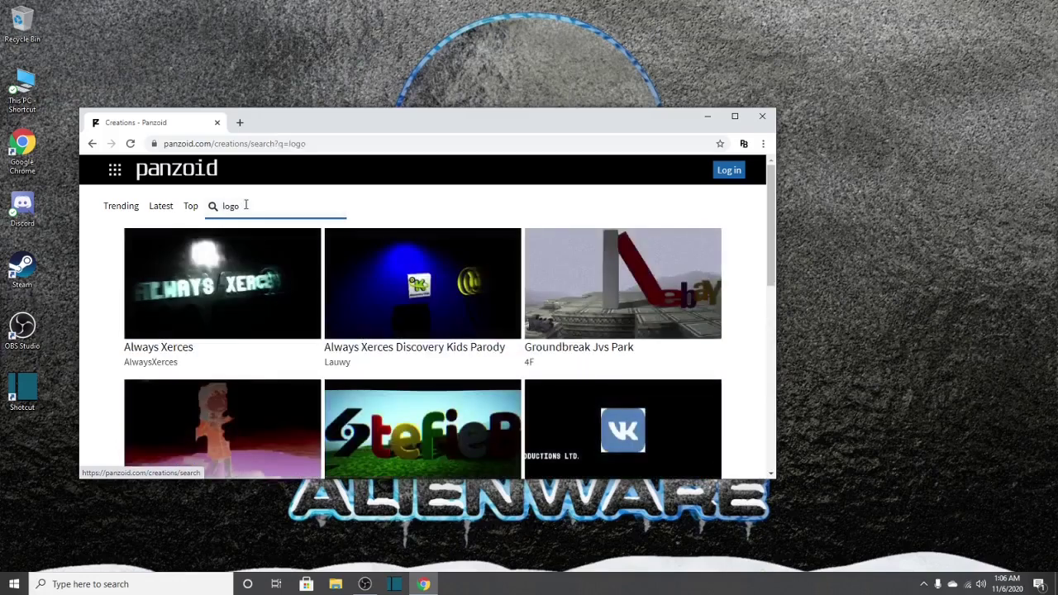
# Open the VK Productions LTD Logo creation in Clipmaker and preview its animation, pausing once the logo and text are shown.
pyautogui.scroll(-2, 579, 347)
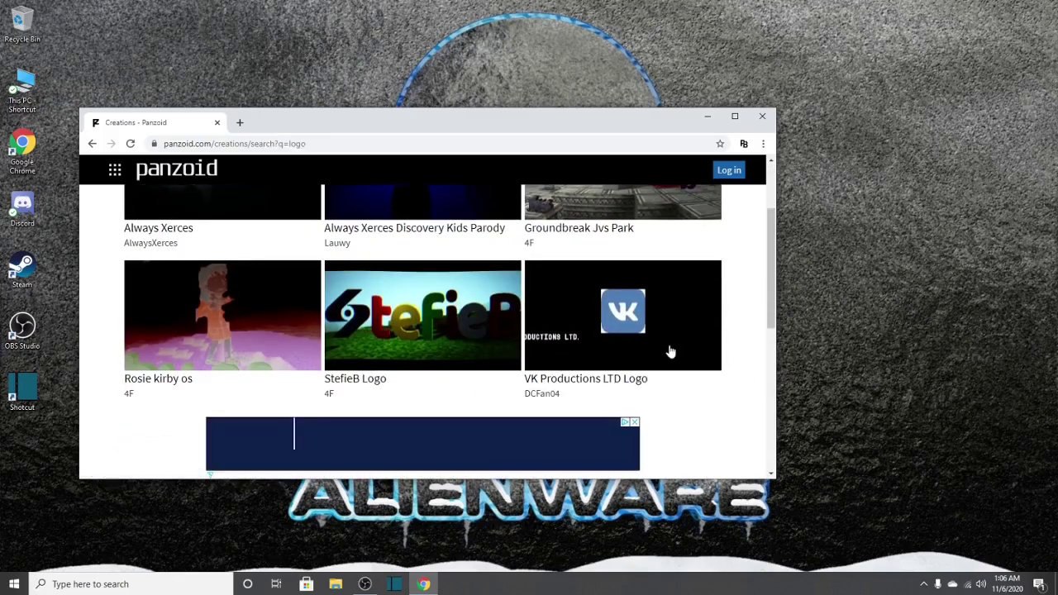
pyautogui.click(670, 351)
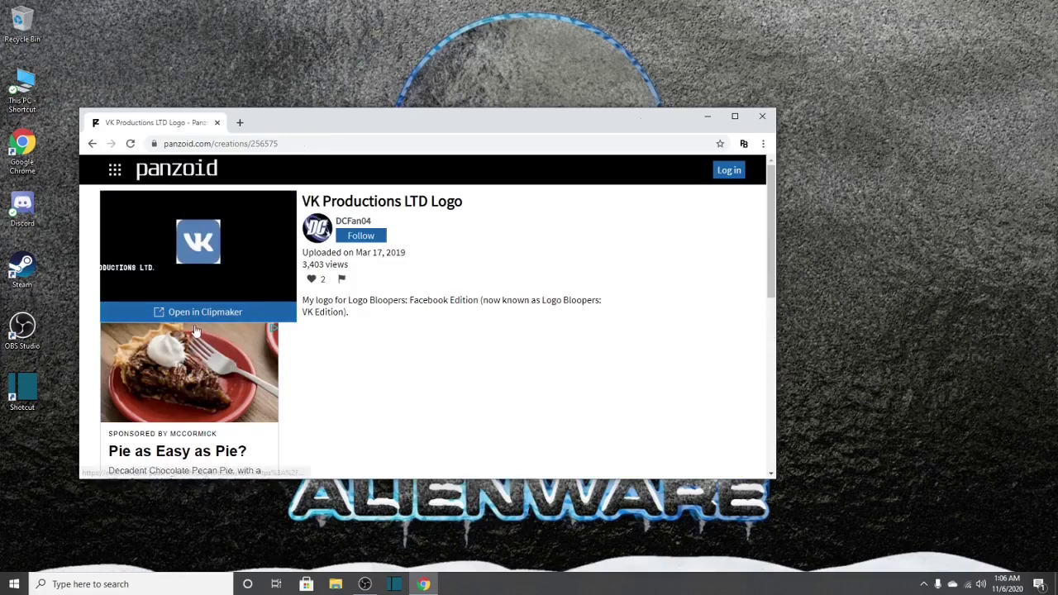
pyautogui.click(202, 311)
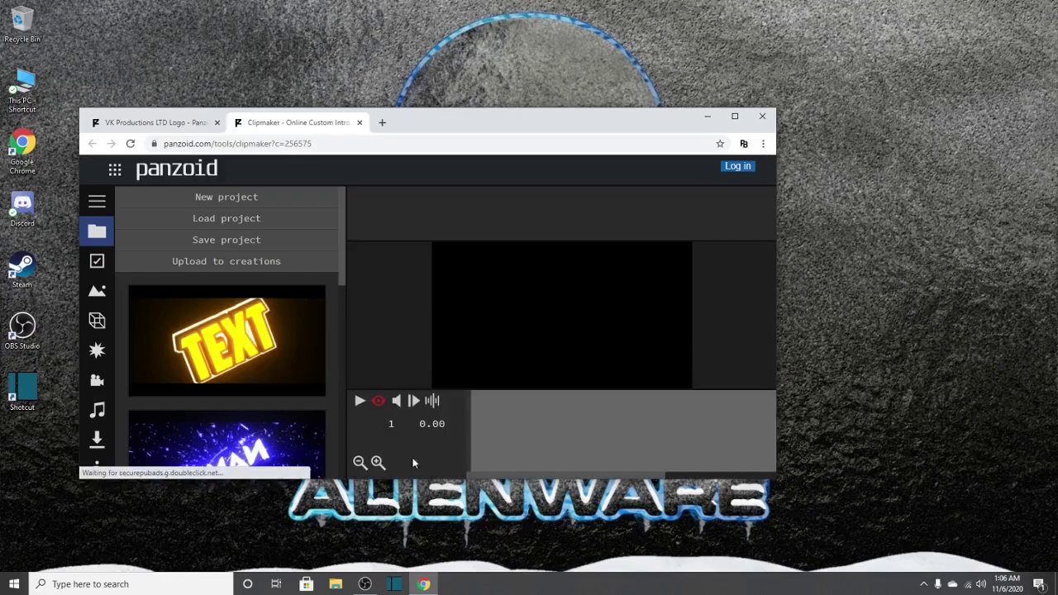
pyautogui.click(360, 402)
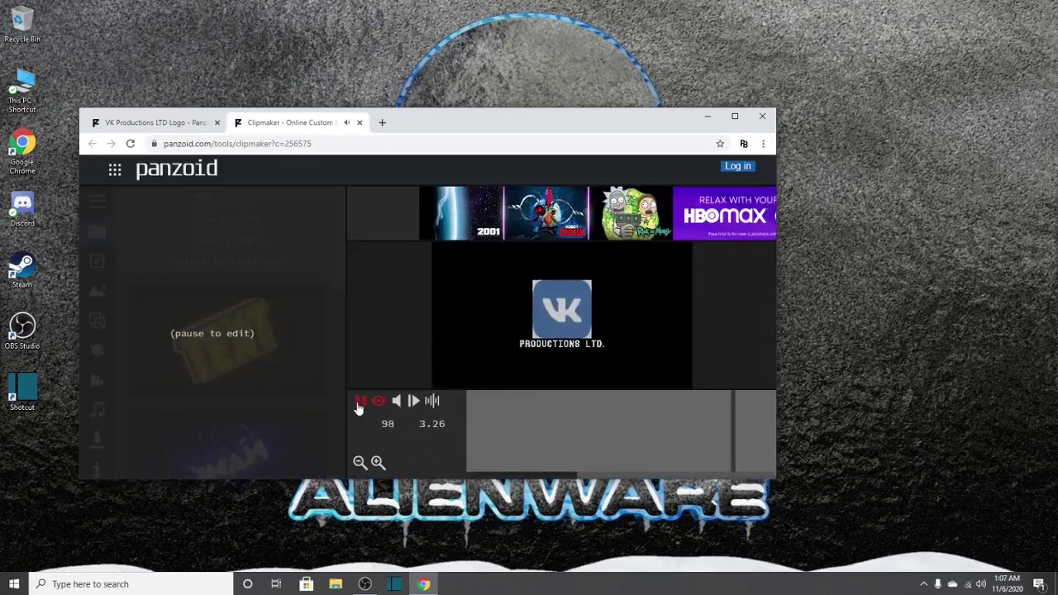
pyautogui.click(360, 403)
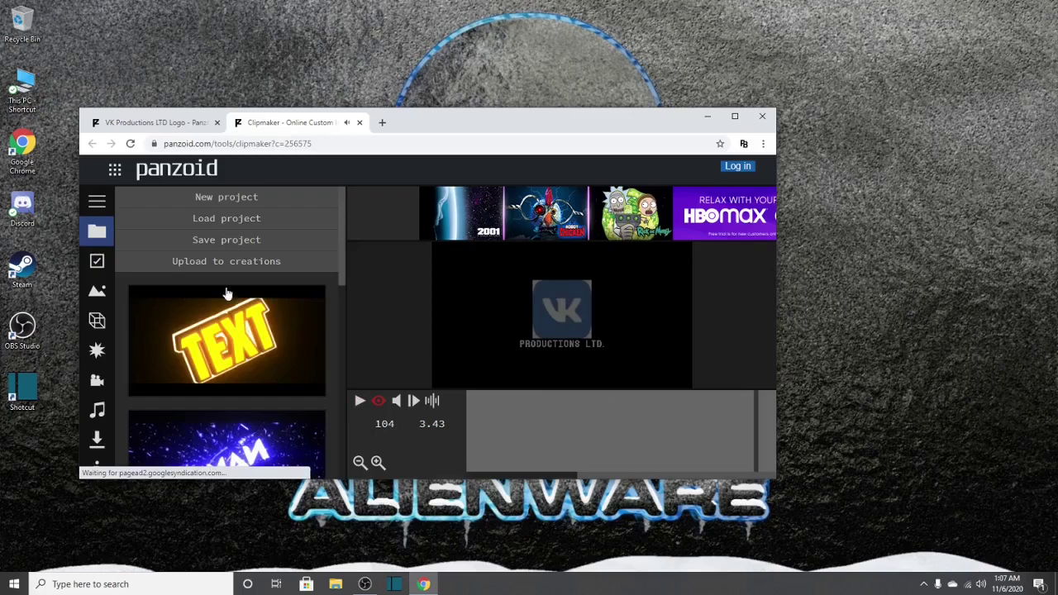
# Replace the image on the template's logo box with the PNG version of the Monogram-PB-Logo-Design file.
pyautogui.click(96, 320)
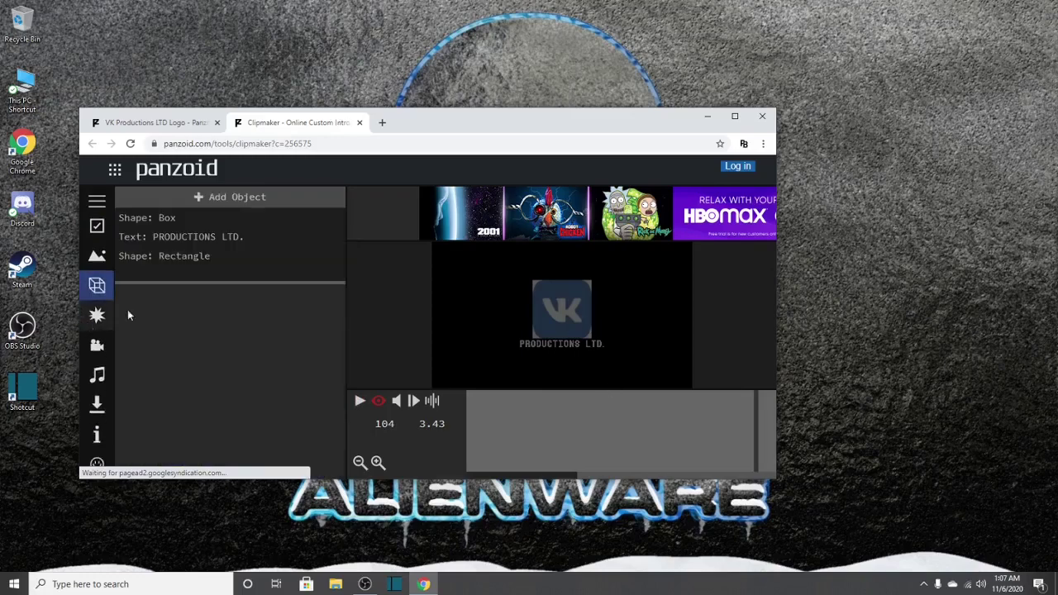
pyautogui.click(185, 219)
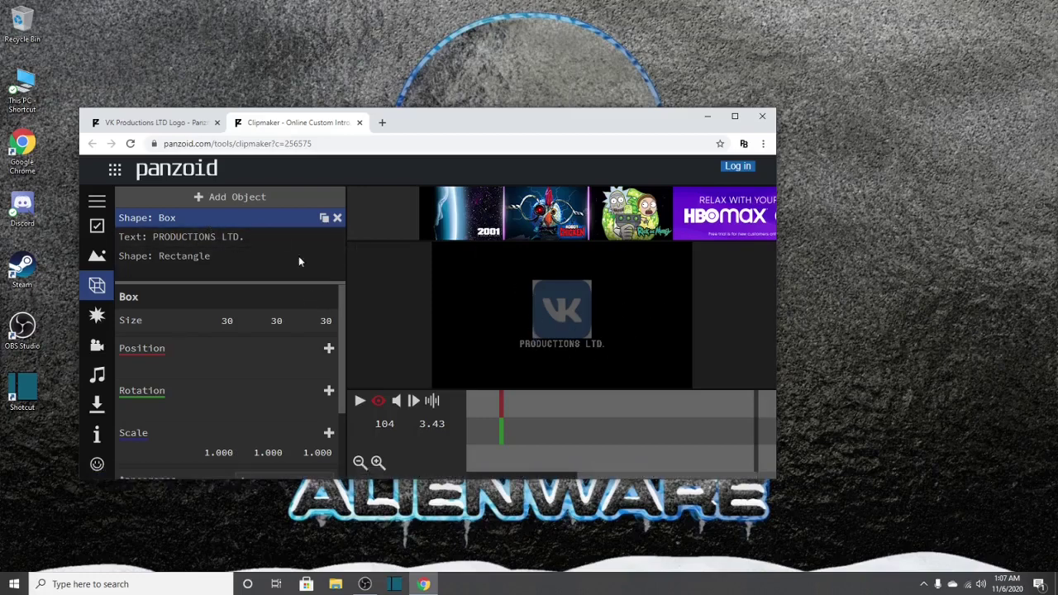
pyautogui.click(200, 219)
pyautogui.scroll(-2, 240, 363)
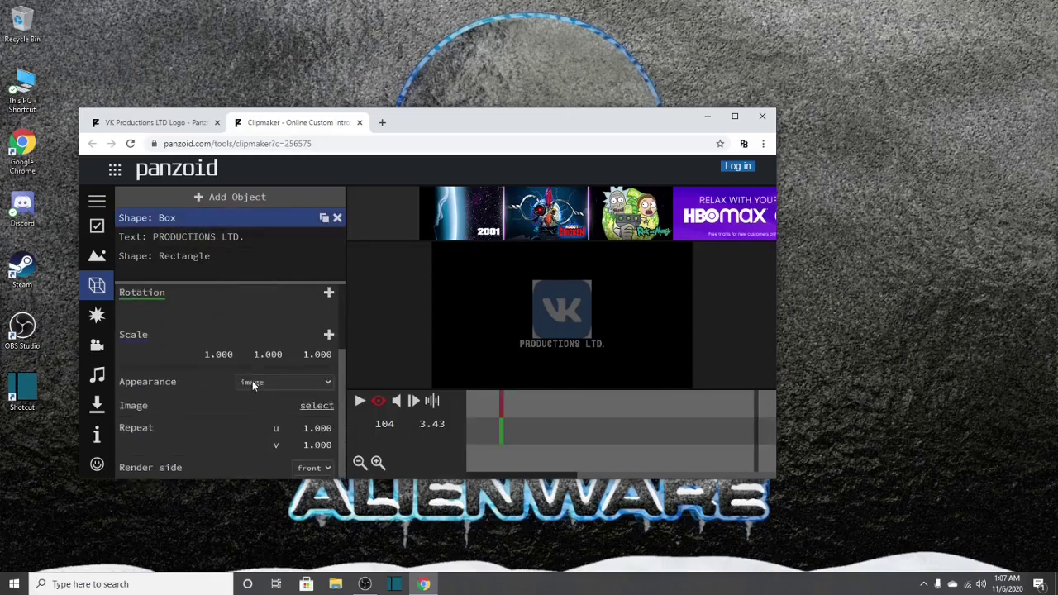
pyautogui.click(314, 403)
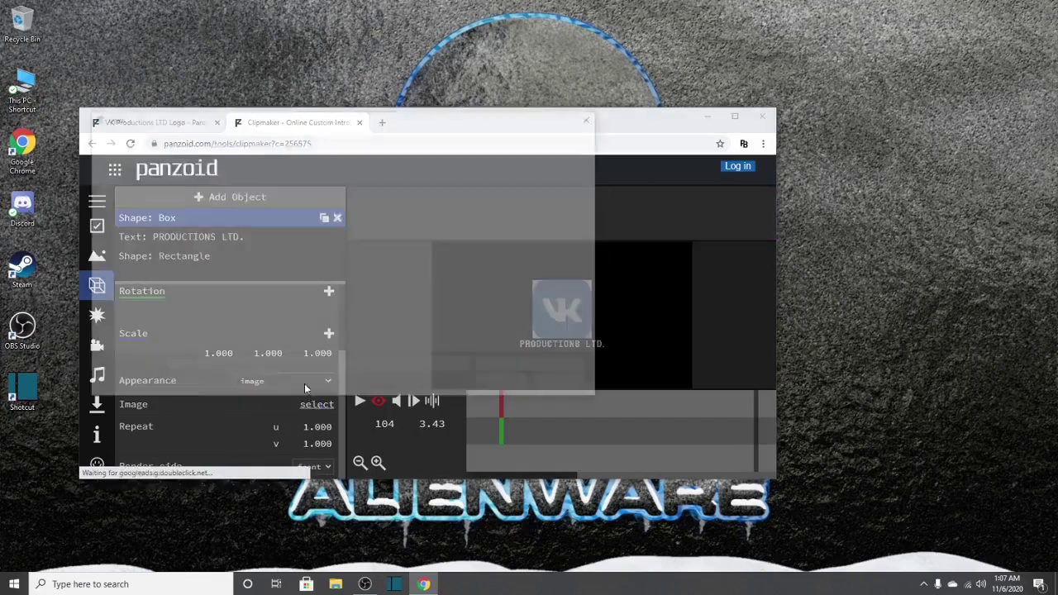
pyautogui.click(235, 245)
pyautogui.click(503, 385)
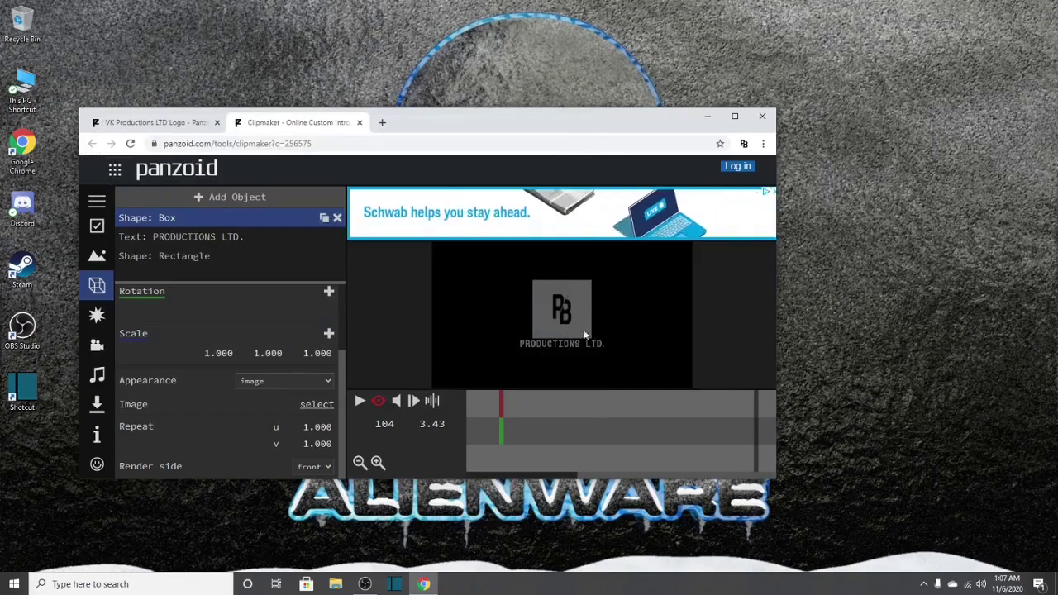
# Add a new box shape to the scene's objects and deselect the original logo box.
pyautogui.click(212, 201)
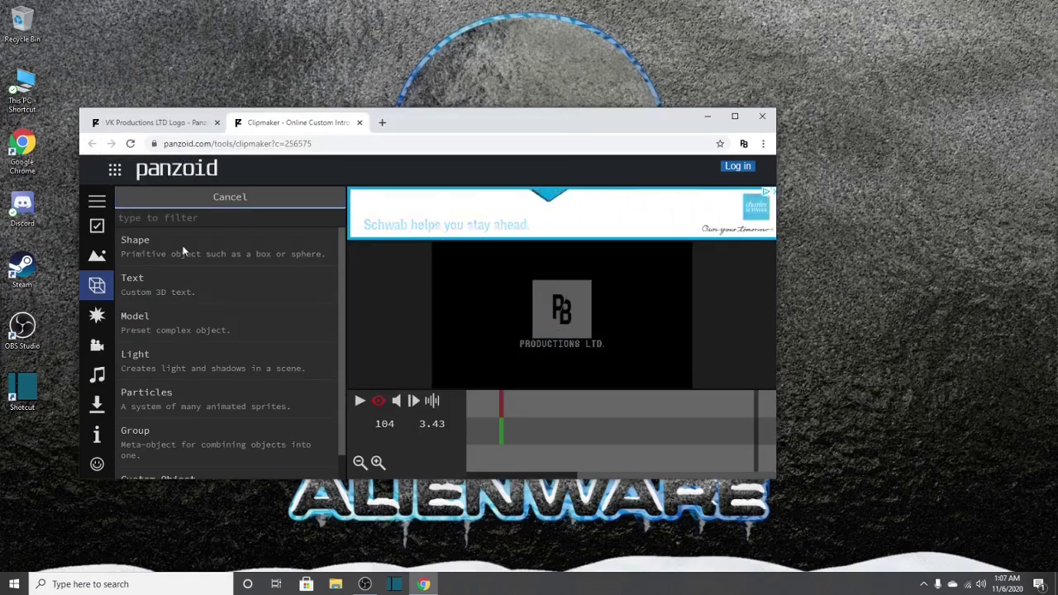
pyautogui.click(212, 200)
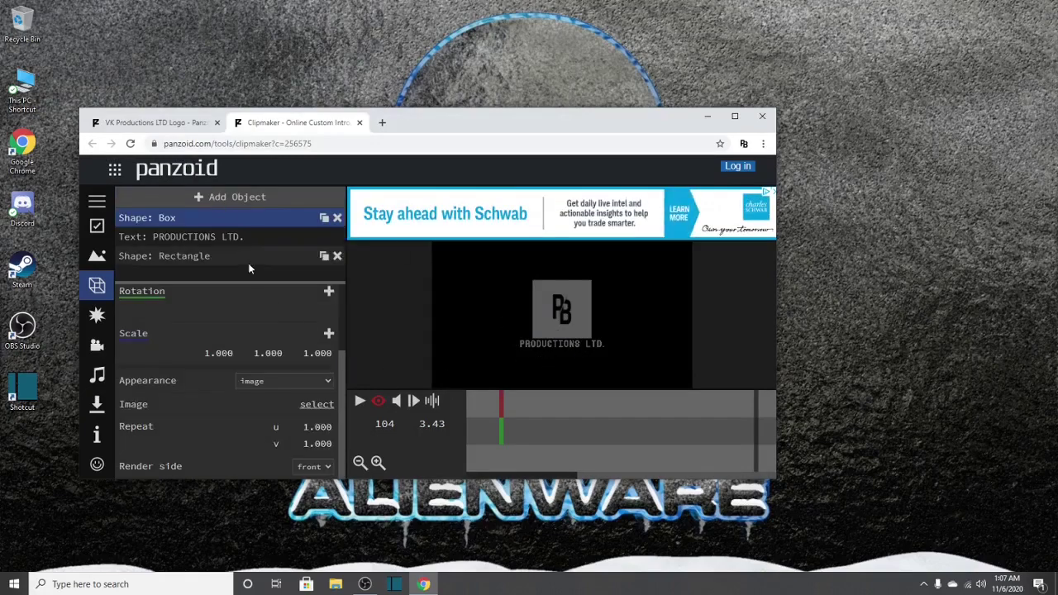
pyautogui.click(236, 198)
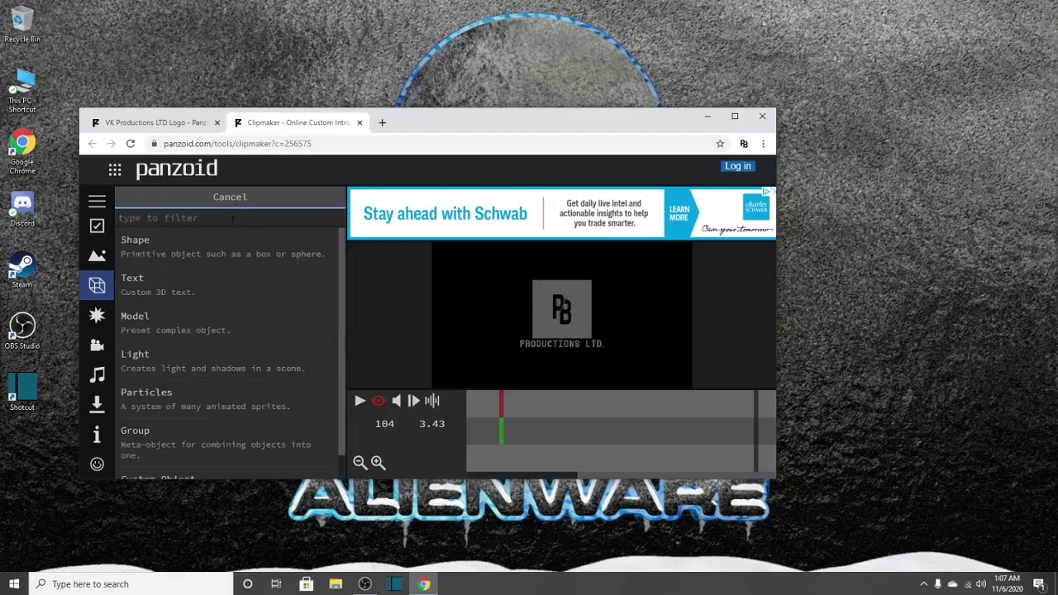
pyautogui.click(209, 260)
pyautogui.click(178, 242)
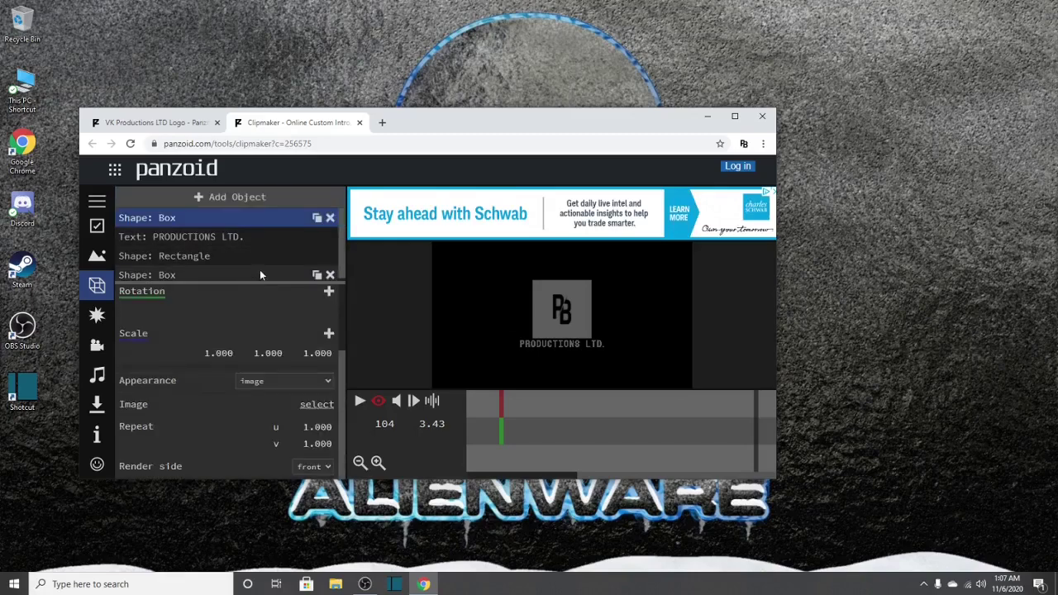
pyautogui.click(218, 219)
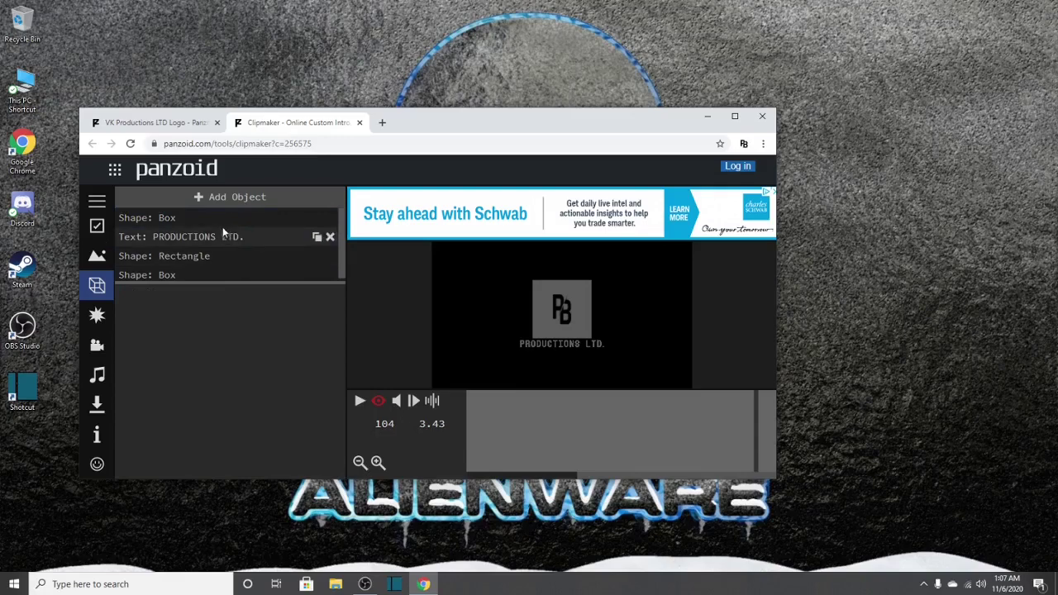
# Change the newly added box's appearance from a single color to image.
pyautogui.click(234, 275)
pyautogui.scroll(-1, 256, 347)
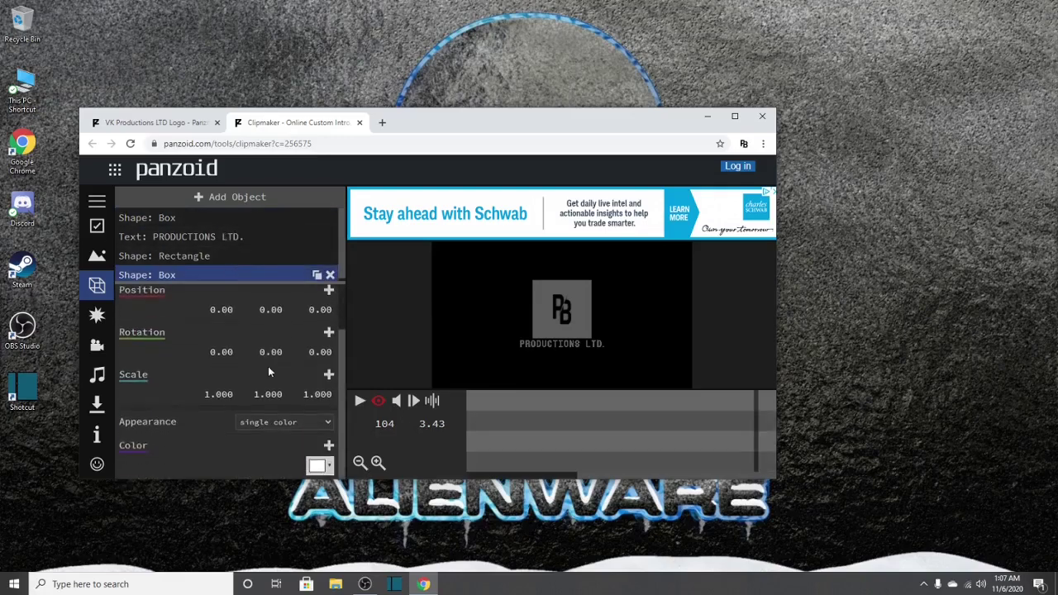
pyautogui.click(281, 421)
pyautogui.click(290, 435)
pyautogui.scroll(1, 303, 444)
pyautogui.scroll(-1, 295, 377)
pyautogui.click(300, 426)
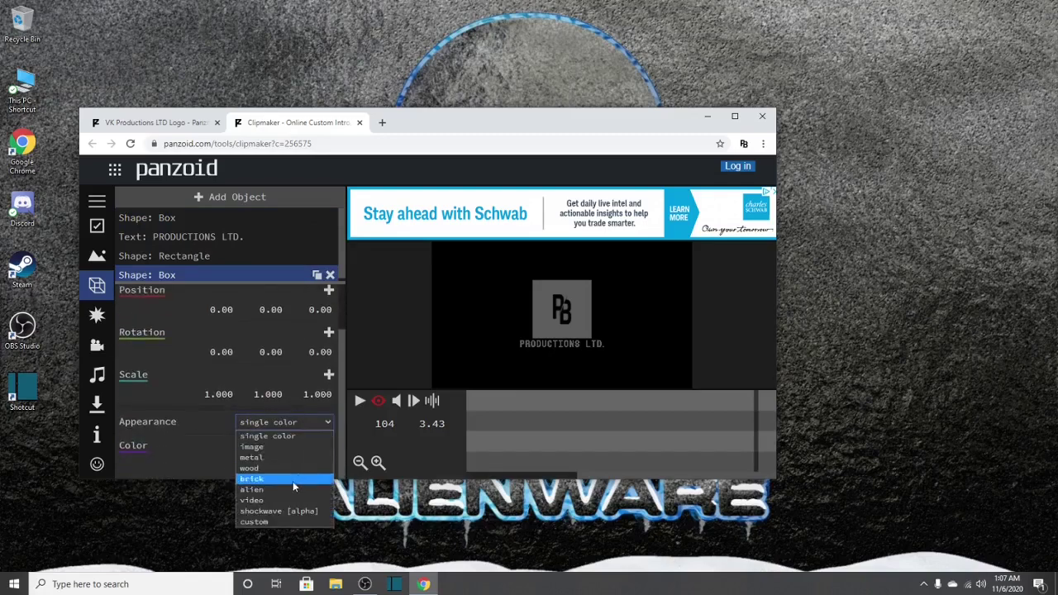
pyautogui.click(280, 455)
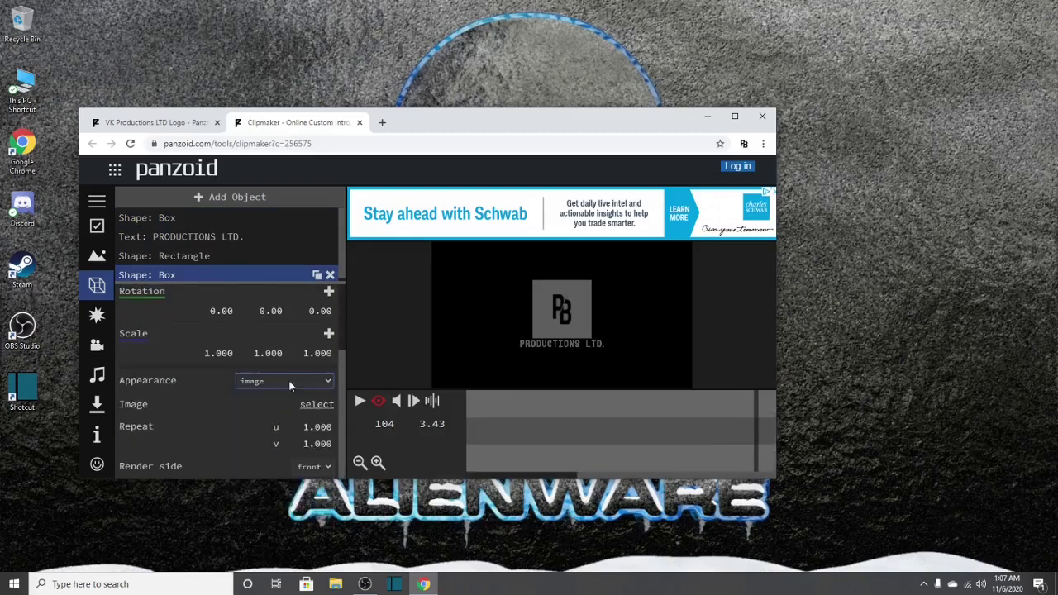
# Load the JPG file Monogram-PB-Logo-Design-by-Greenlines-Studios onto the new box and delete the original logo box.
pyautogui.click(314, 404)
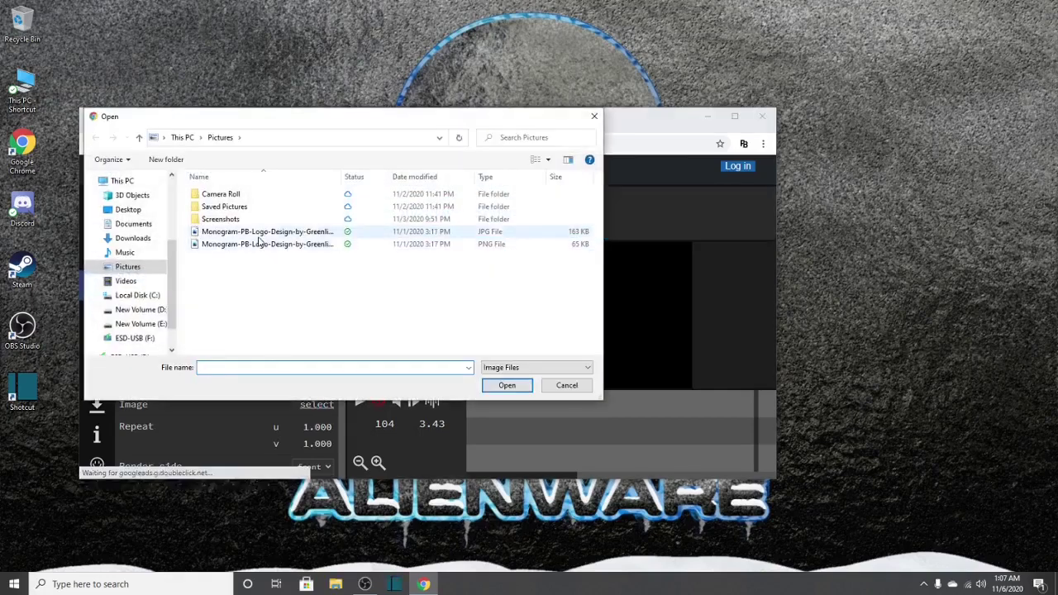
pyautogui.click(258, 234)
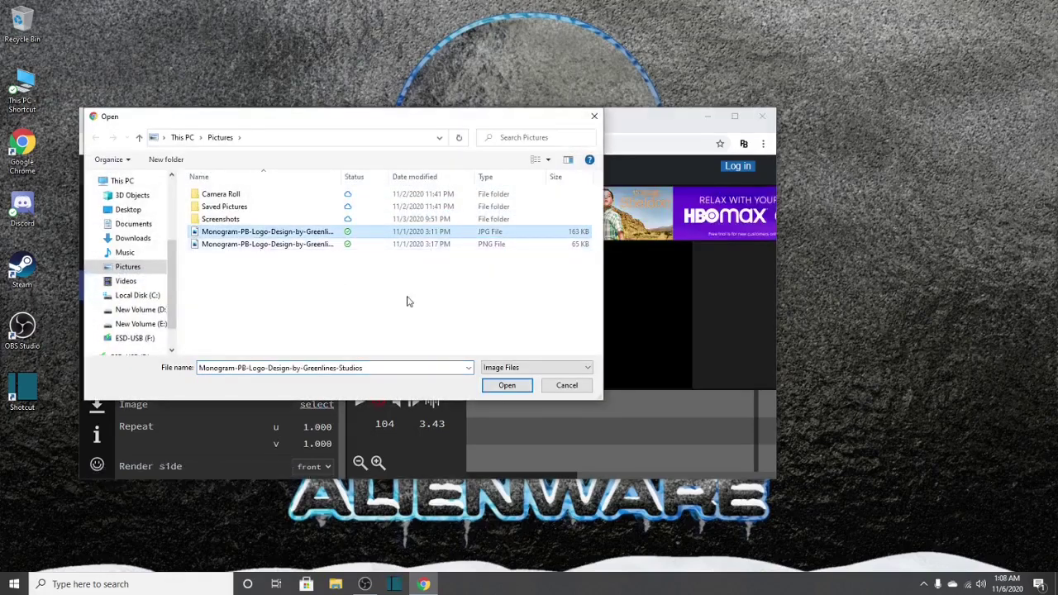
pyautogui.click(498, 385)
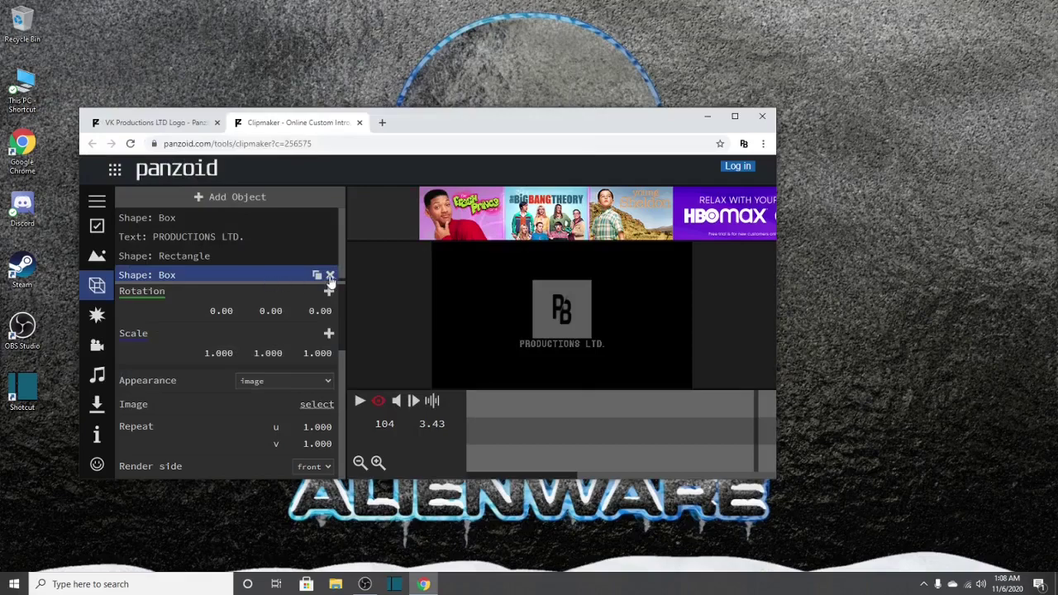
pyautogui.click(331, 218)
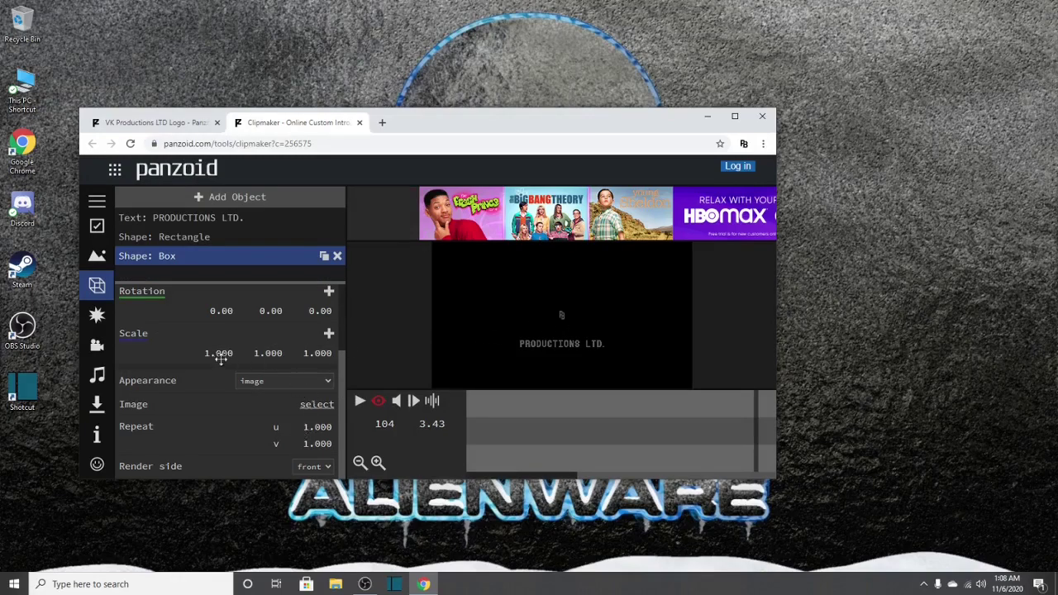
# Set the new box's size to 20 in all three dimensions.
pyautogui.scroll(1, 307, 435)
pyautogui.scroll(2, 307, 436)
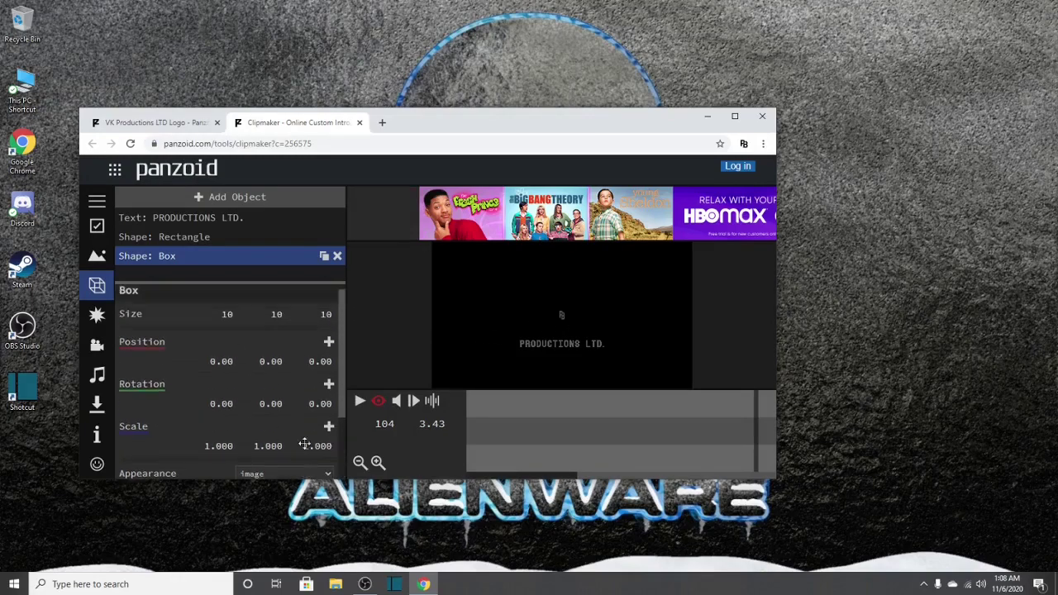
pyautogui.click(226, 320)
pyautogui.press('Return')
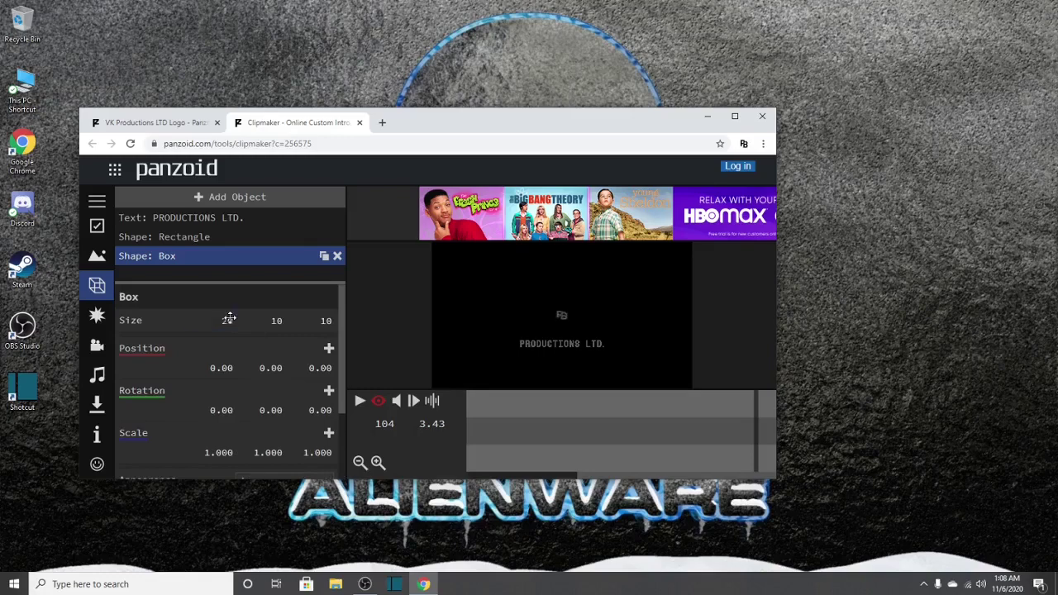
pyautogui.click(279, 320)
pyautogui.write('20')
pyautogui.press('Return')
pyautogui.click(314, 322)
pyautogui.write('20')
pyautogui.press('Return')
# Set the box's first size value to 40 and its second to 30.
pyautogui.click(228, 320)
pyautogui.click(279, 322)
pyautogui.write('30')
pyautogui.press('Return')
pyautogui.click(229, 321)
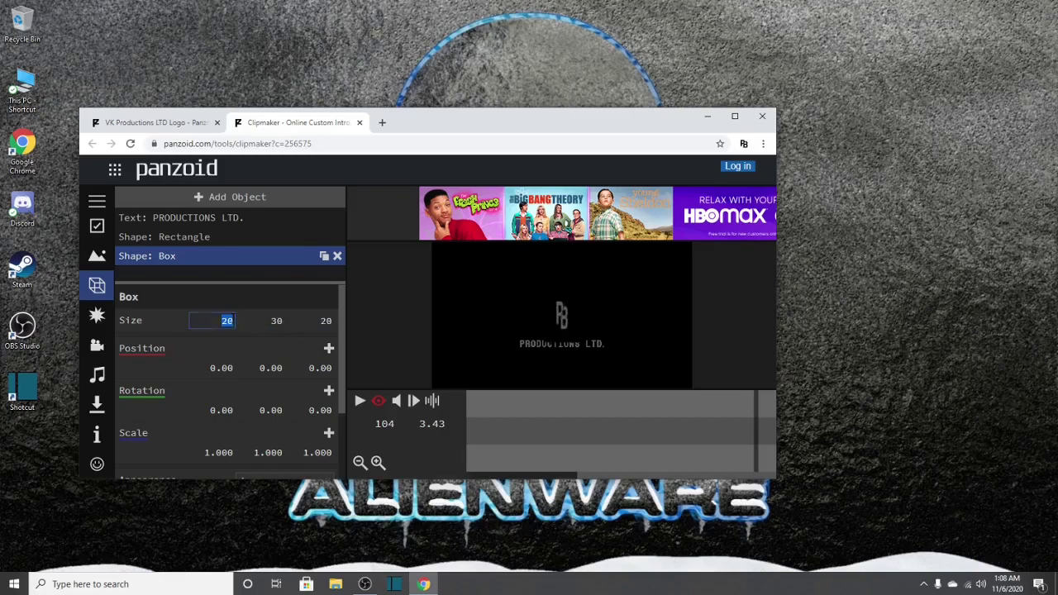
pyautogui.write('40')
pyautogui.press('Return')
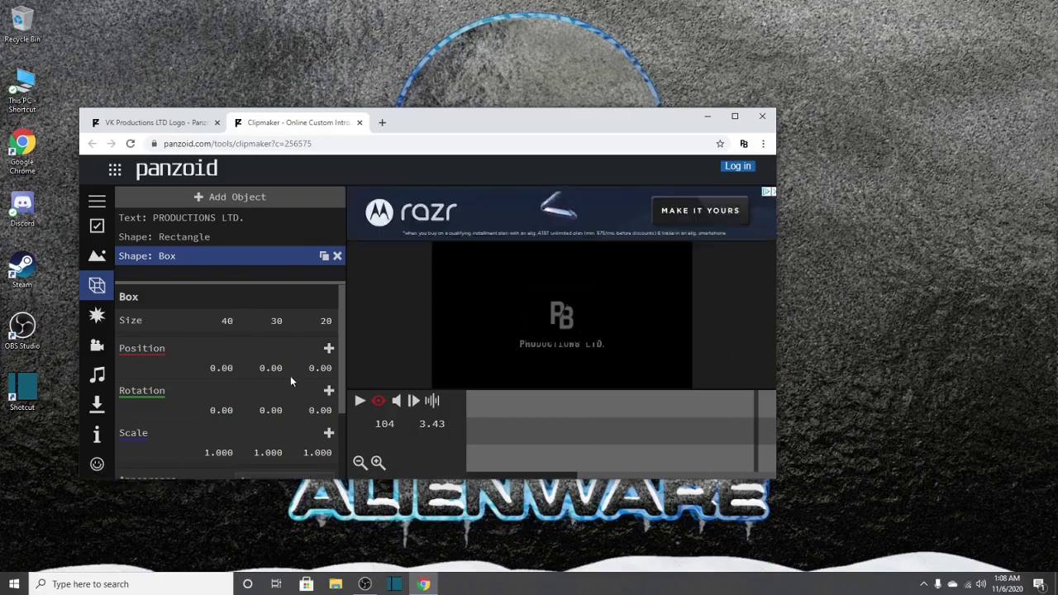
# Review the box's appearance options and keep the appearance set to image.
pyautogui.scroll(-1, 174, 392)
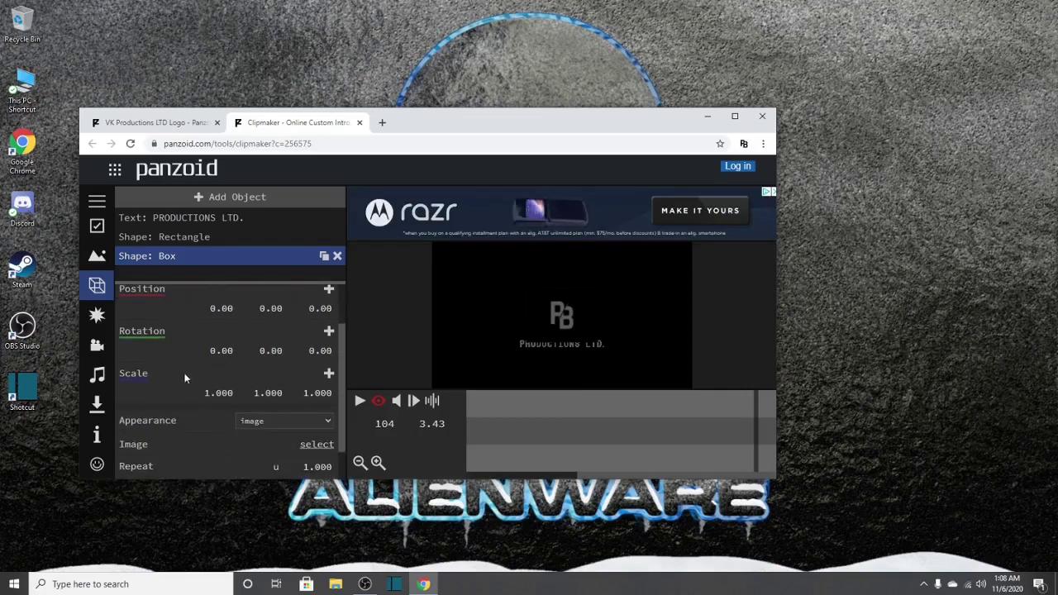
pyautogui.scroll(-1, 185, 380)
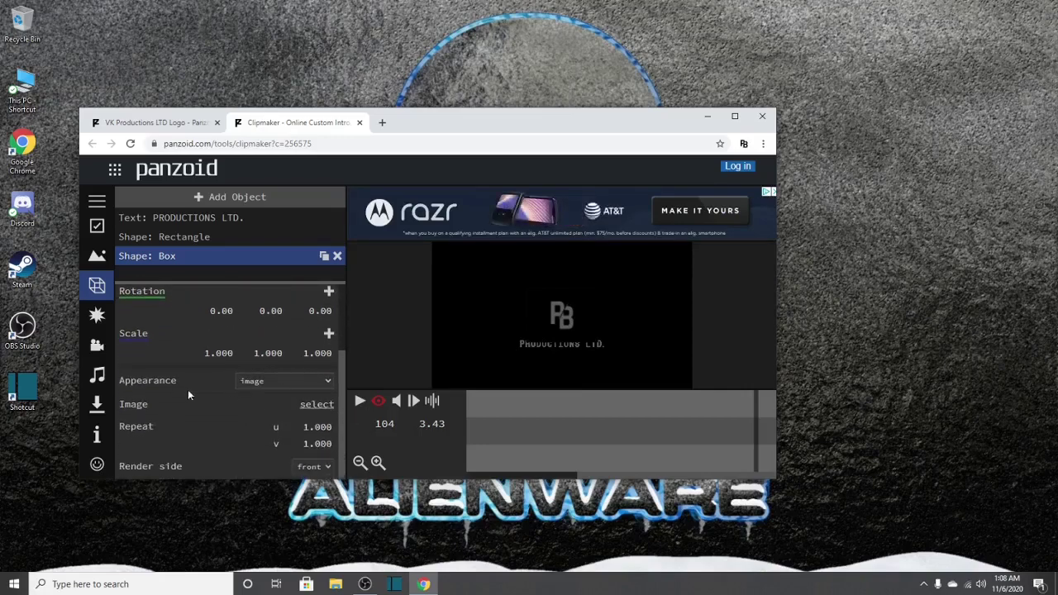
pyautogui.click(281, 385)
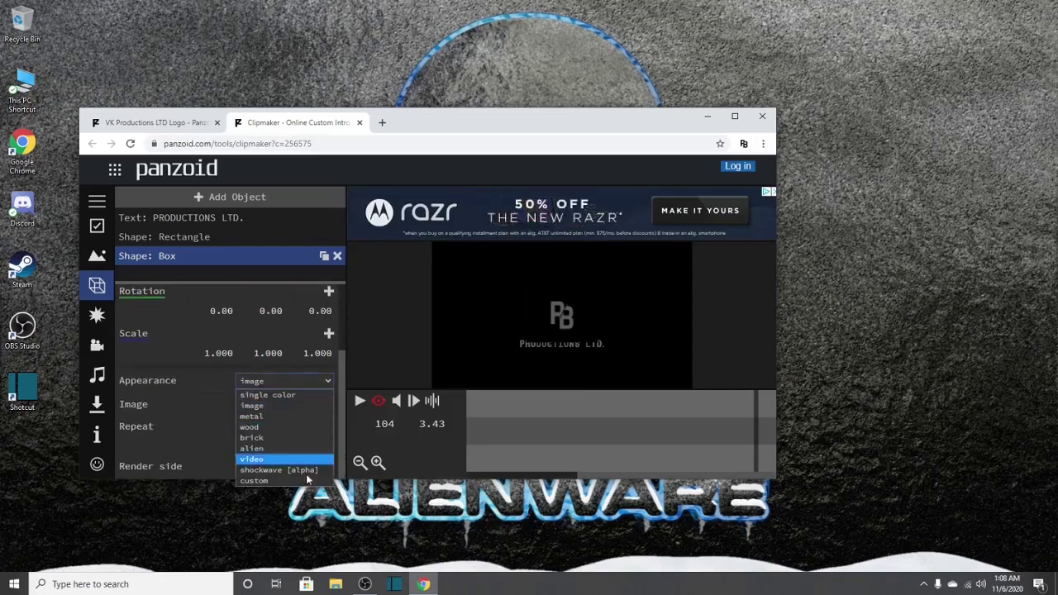
pyautogui.click(256, 405)
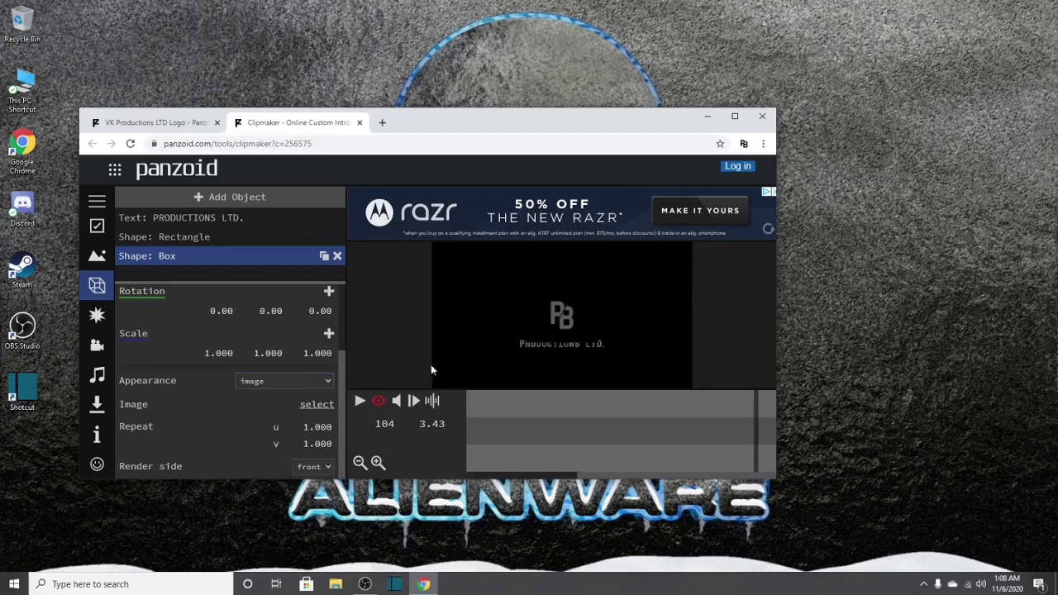
# Replace the wording of the "PRODUCTIONS LTD." 3D text with "professor boogie".
pyautogui.click(220, 237)
pyautogui.click(221, 219)
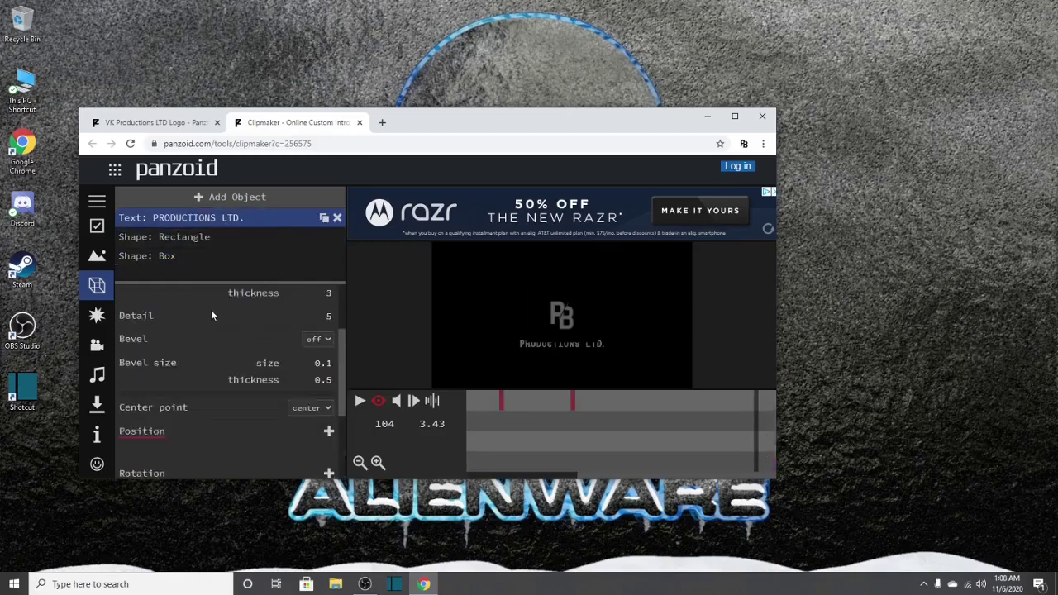
pyautogui.scroll(2, 226, 365)
pyautogui.click(229, 197)
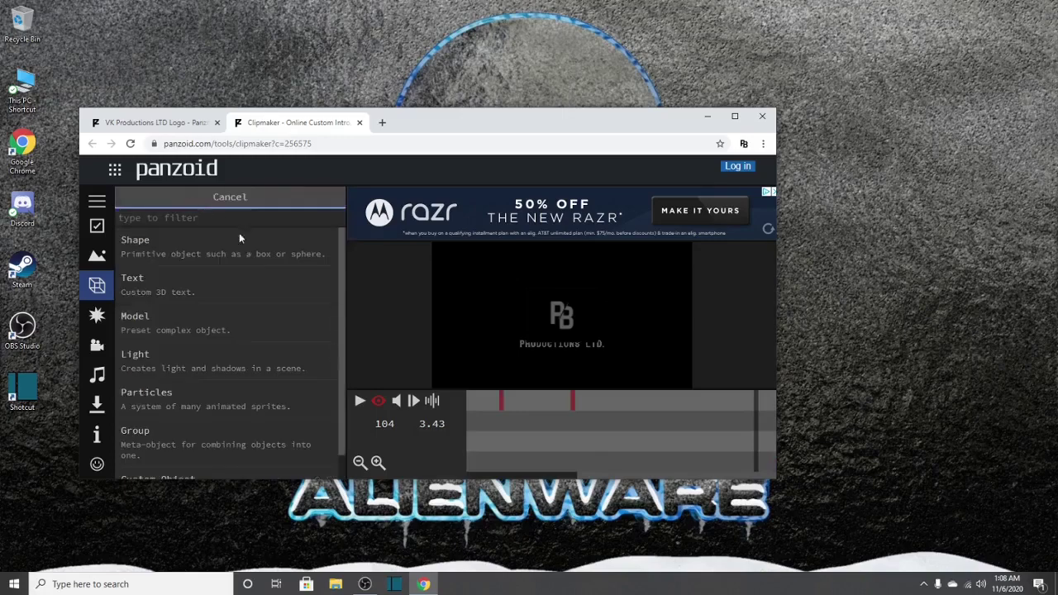
pyautogui.click(230, 200)
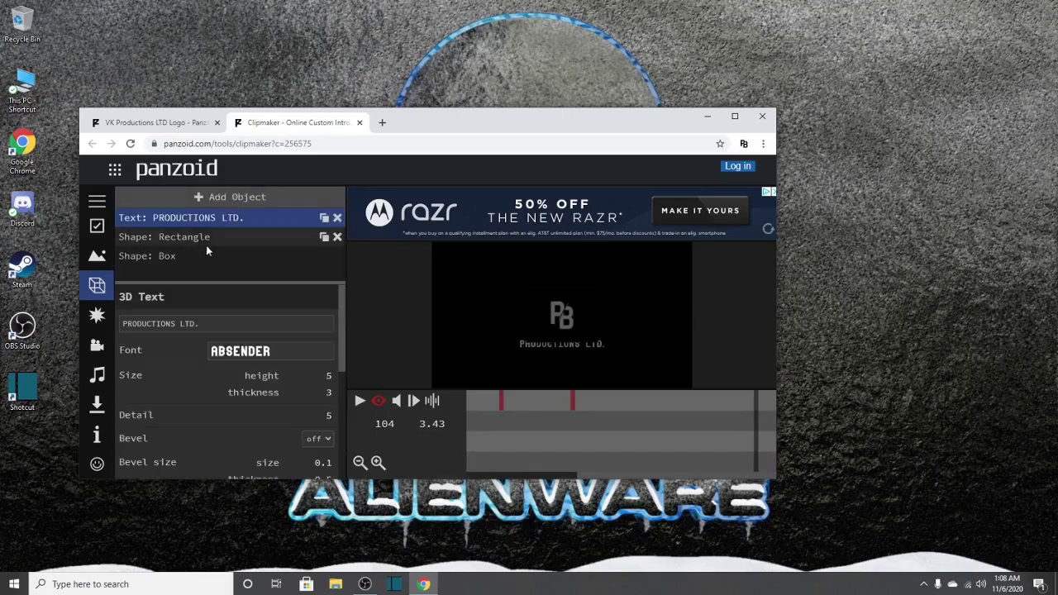
pyautogui.hotkey('ctrl', 'a')
pyautogui.press('BackSpace')
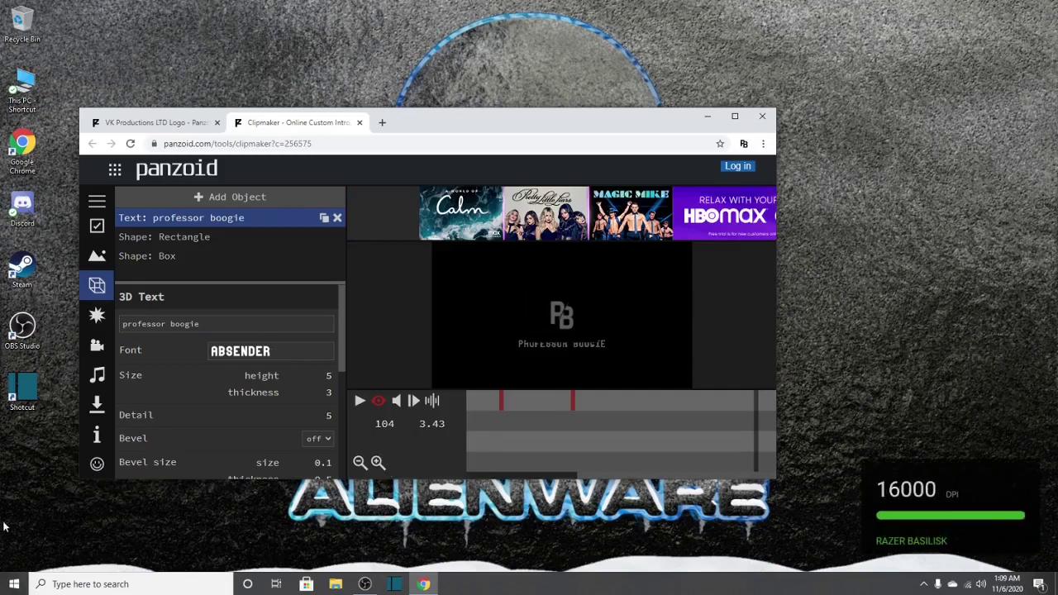
# Change the font of the 3D text to Bloody.
pyautogui.rightClick(734, 334)
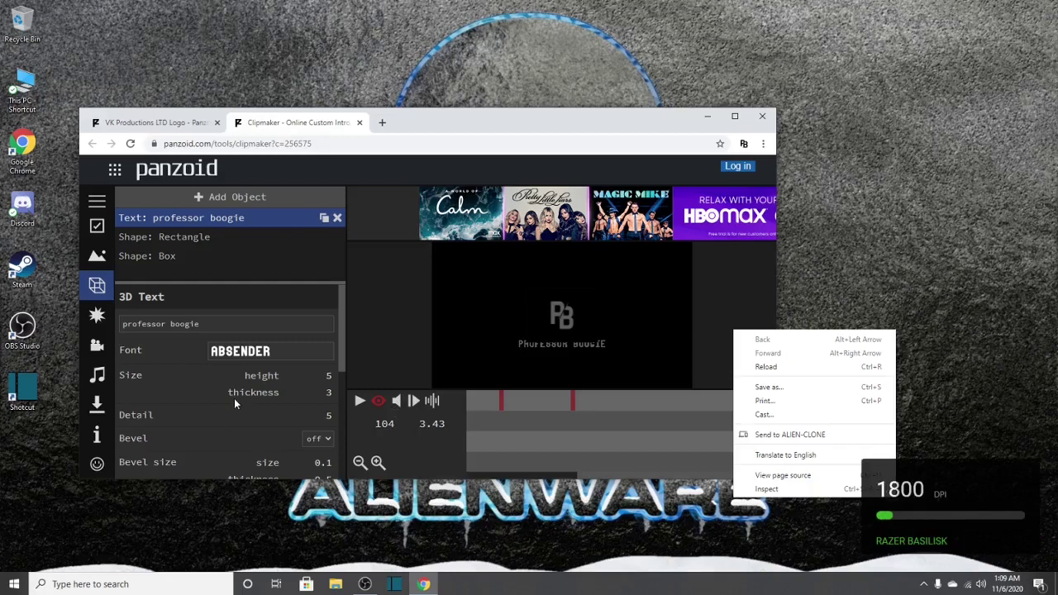
pyautogui.click(330, 350)
pyautogui.click(256, 319)
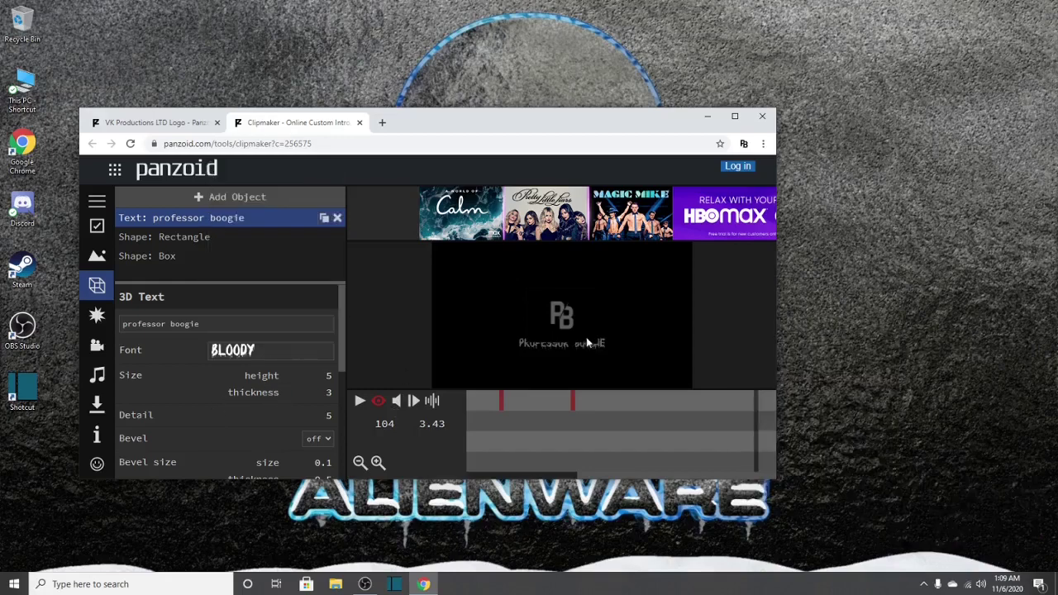
# Add a position keyframe to the 3D text at frame 104.
pyautogui.scroll(-1, 265, 372)
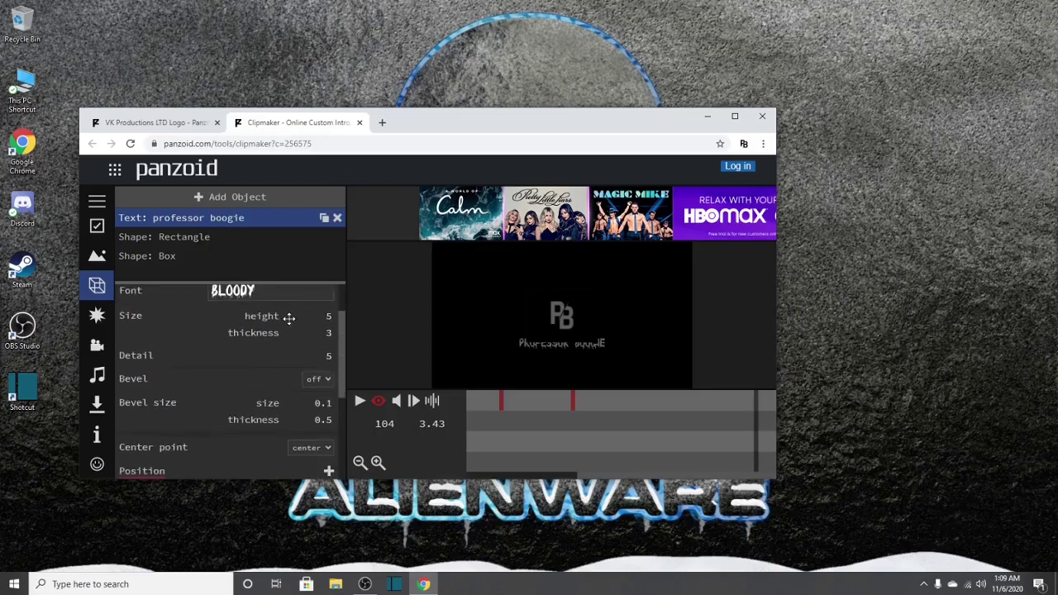
pyautogui.scroll(-2, 243, 428)
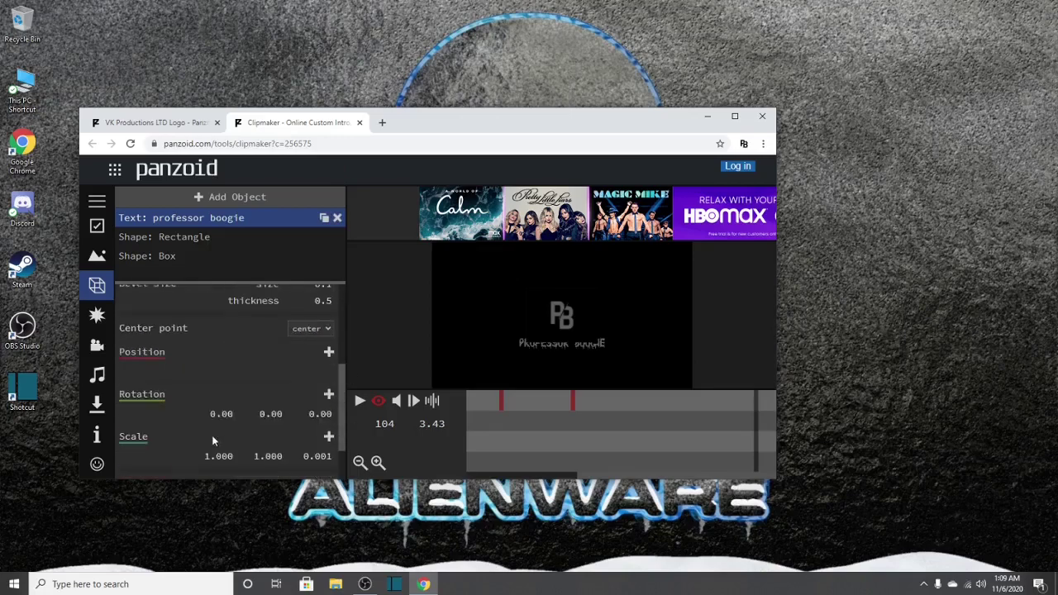
pyautogui.click(328, 352)
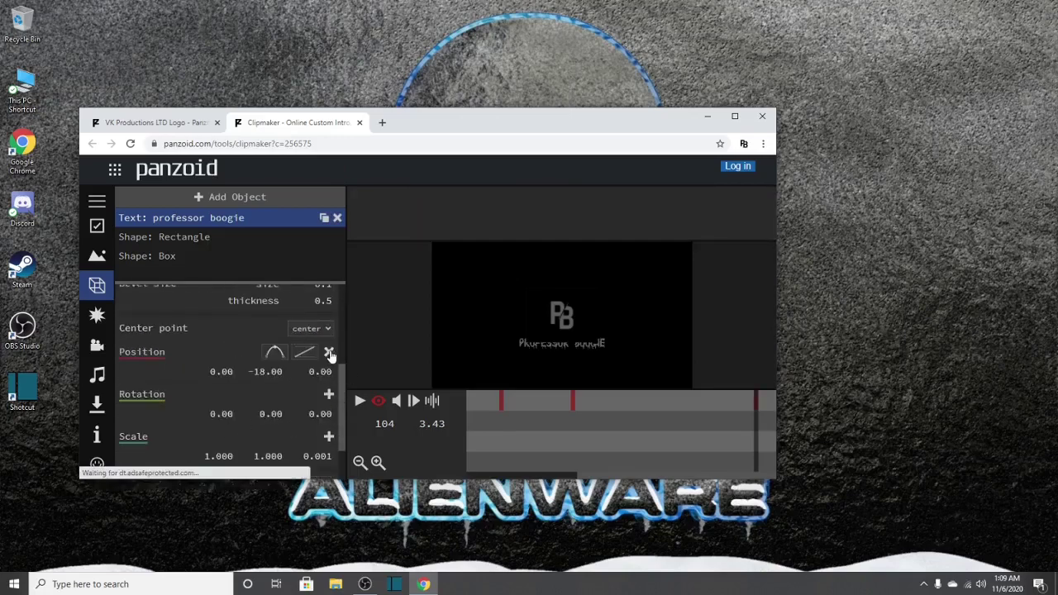
# Set the second scale value of the 3D text to 3.000.
pyautogui.scroll(-1, 270, 394)
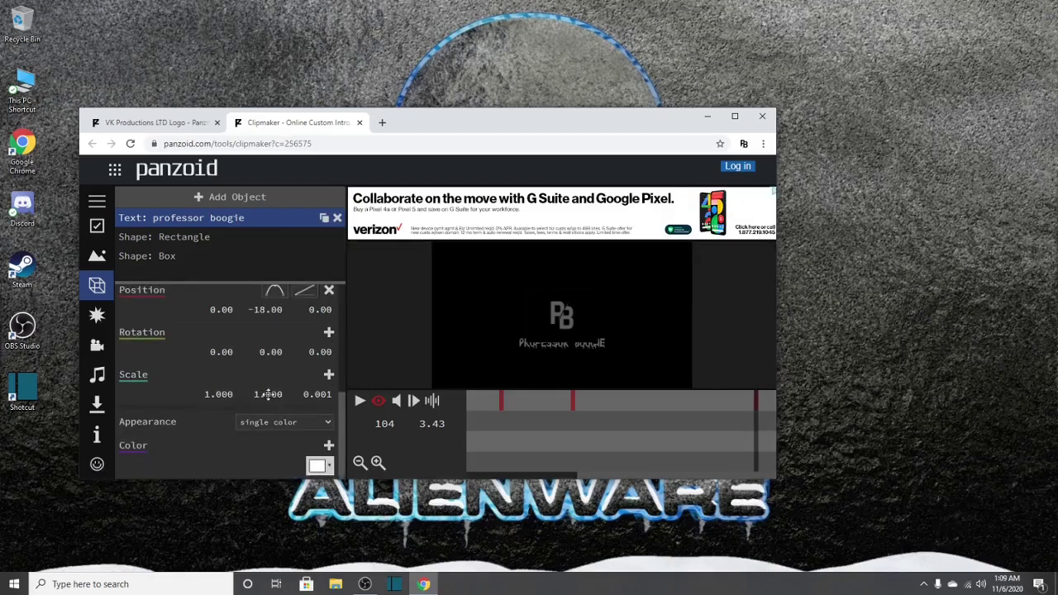
pyautogui.click(267, 395)
pyautogui.write('3')
pyautogui.write('00')
pyautogui.press('BackSpace')
pyautogui.press('BackSpace')
pyautogui.write('.0000')
pyautogui.press('BackSpace')
pyautogui.press('Return')
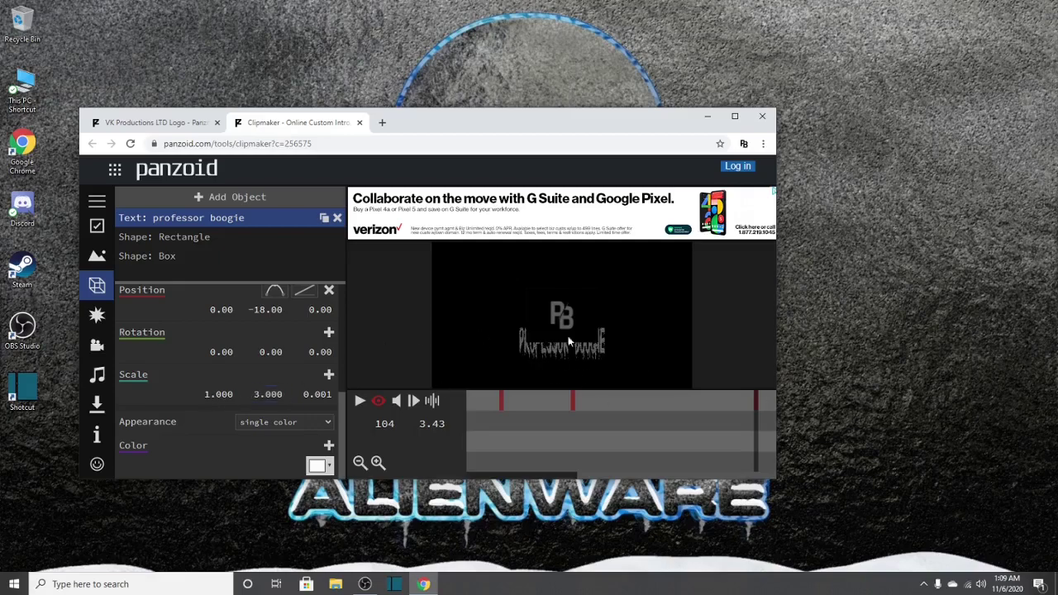
# Set the 3D text's first position value to 2 and its second to 10 at frame 104.
pyautogui.click(226, 309)
pyautogui.write('2')
pyautogui.press('Return')
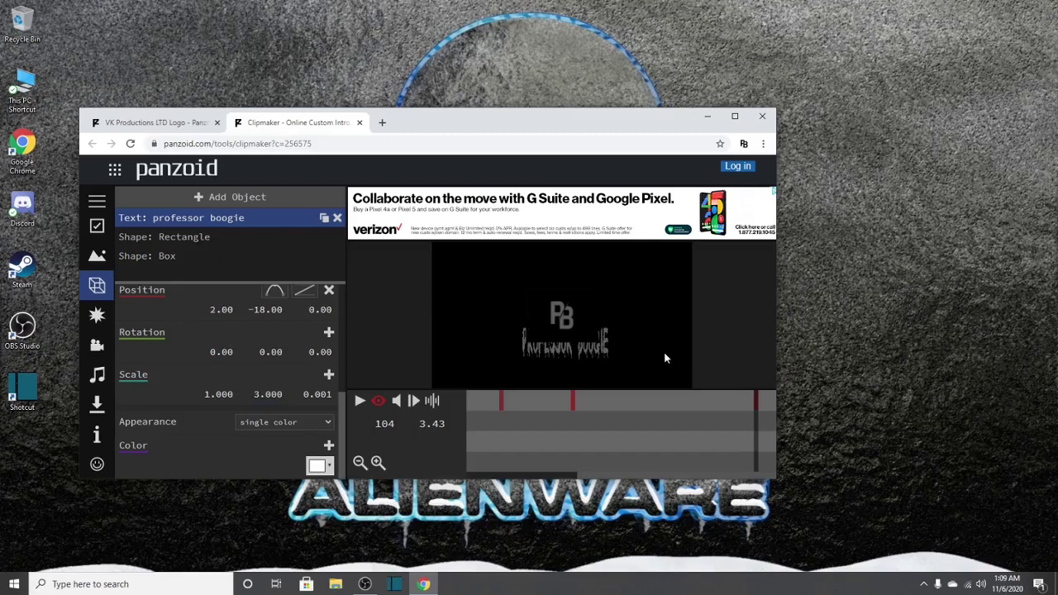
pyautogui.click(255, 307)
pyautogui.write('18')
pyautogui.press('Return')
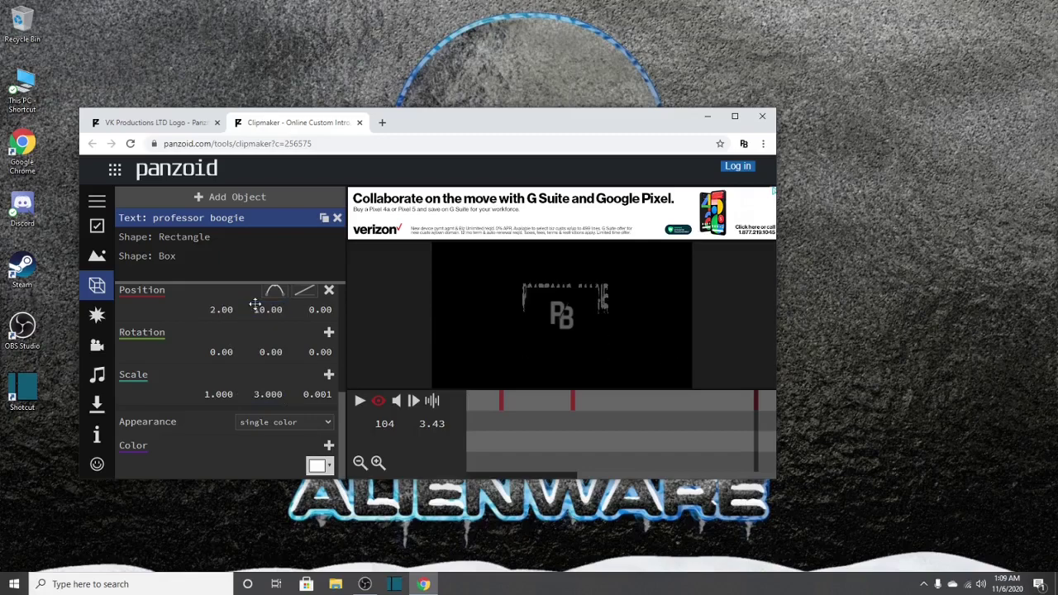
# View the available effects, then play the intro preview and pause it.
pyautogui.click(99, 315)
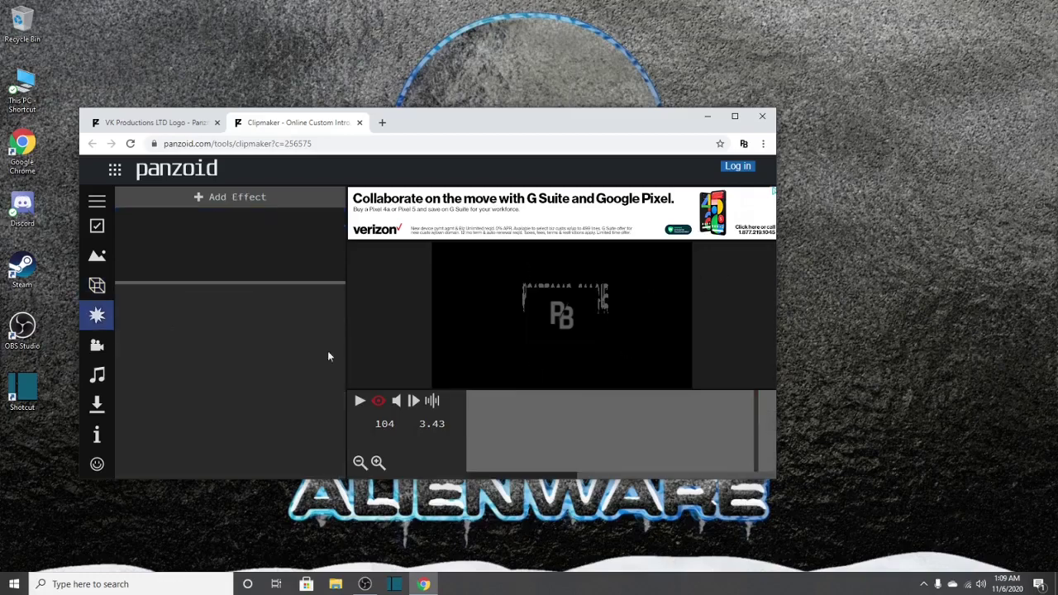
pyautogui.click(276, 203)
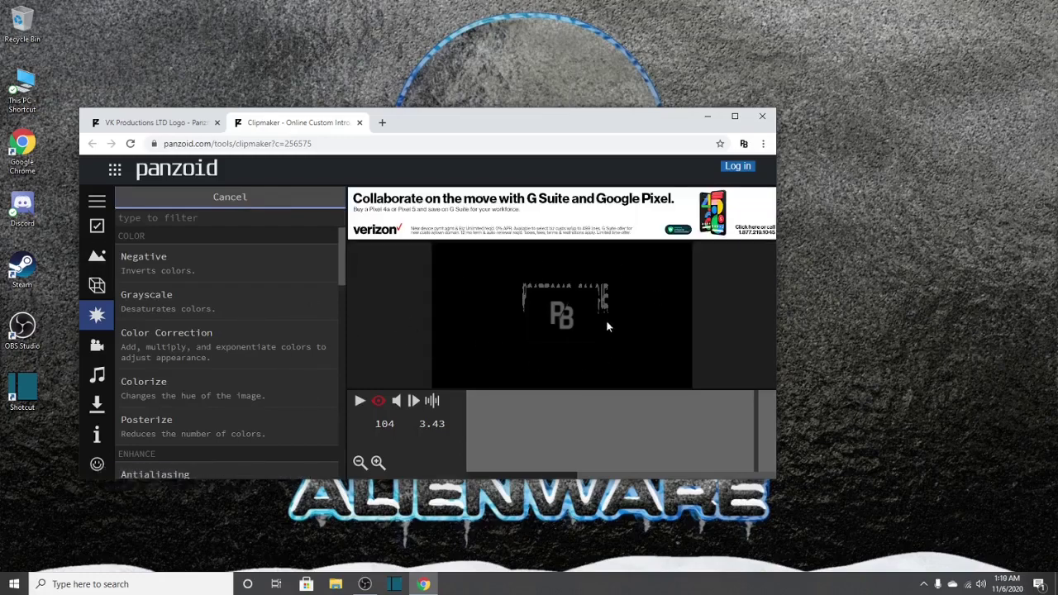
pyautogui.click(361, 401)
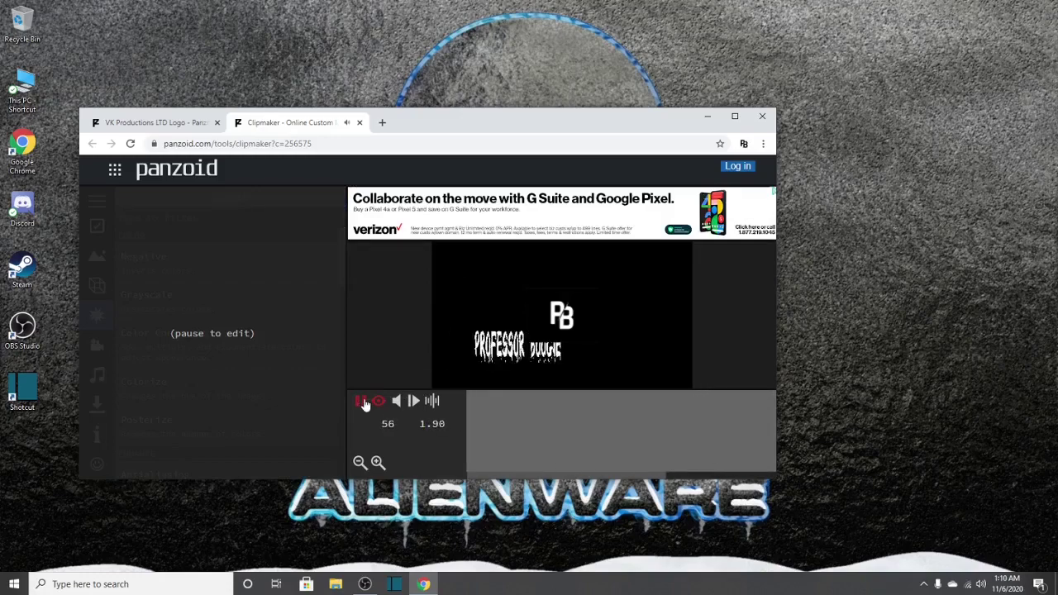
pyautogui.click(361, 400)
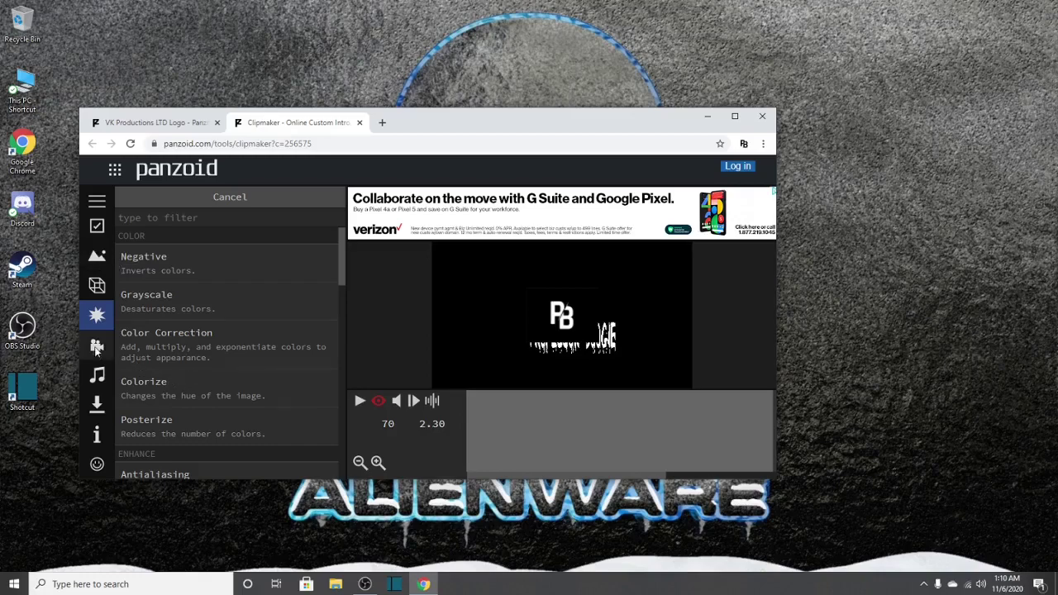
# Look in the Music folder for a replacement audio file, cancel the selection, and briefly play the intro.
pyautogui.click(99, 376)
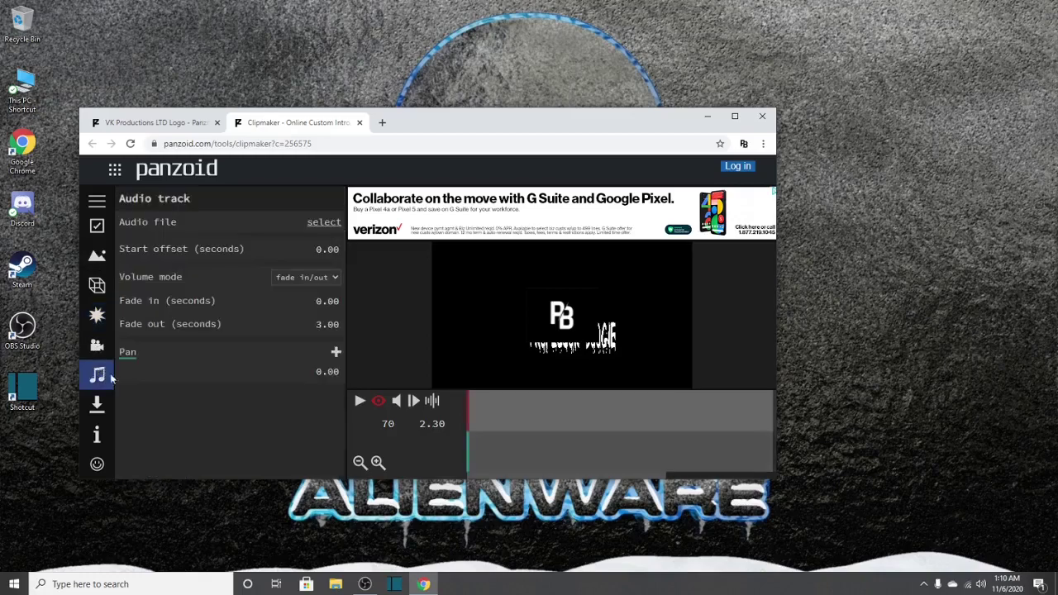
pyautogui.click(319, 222)
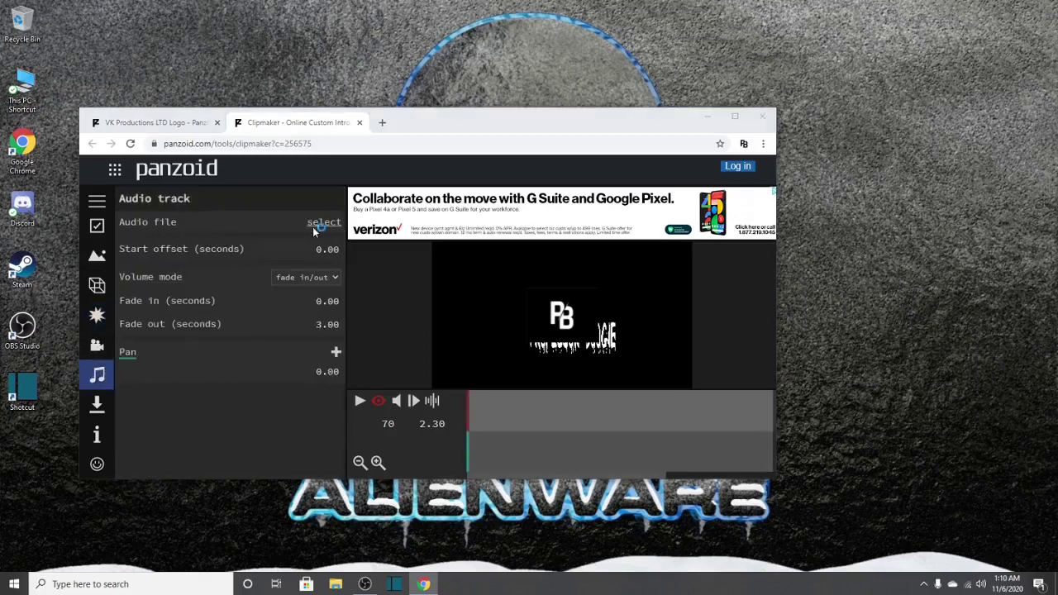
pyautogui.click(124, 253)
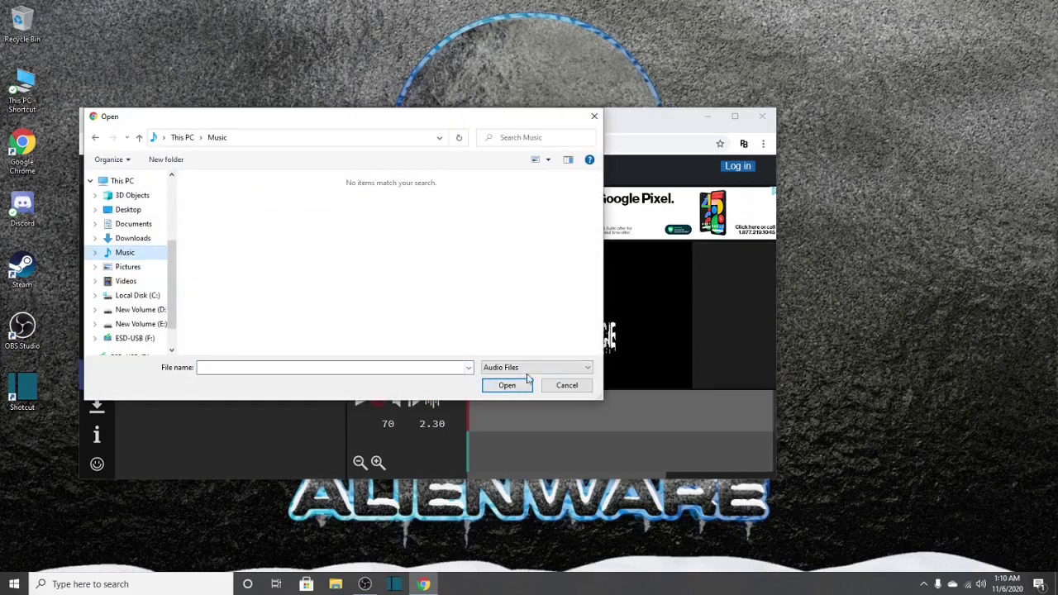
pyautogui.click(550, 386)
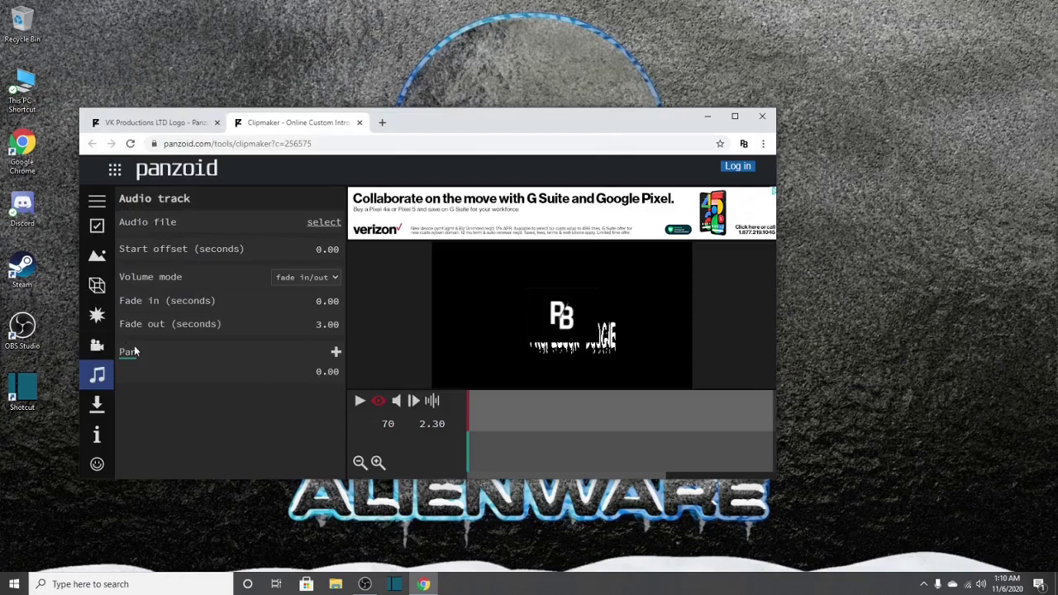
pyautogui.click(360, 401)
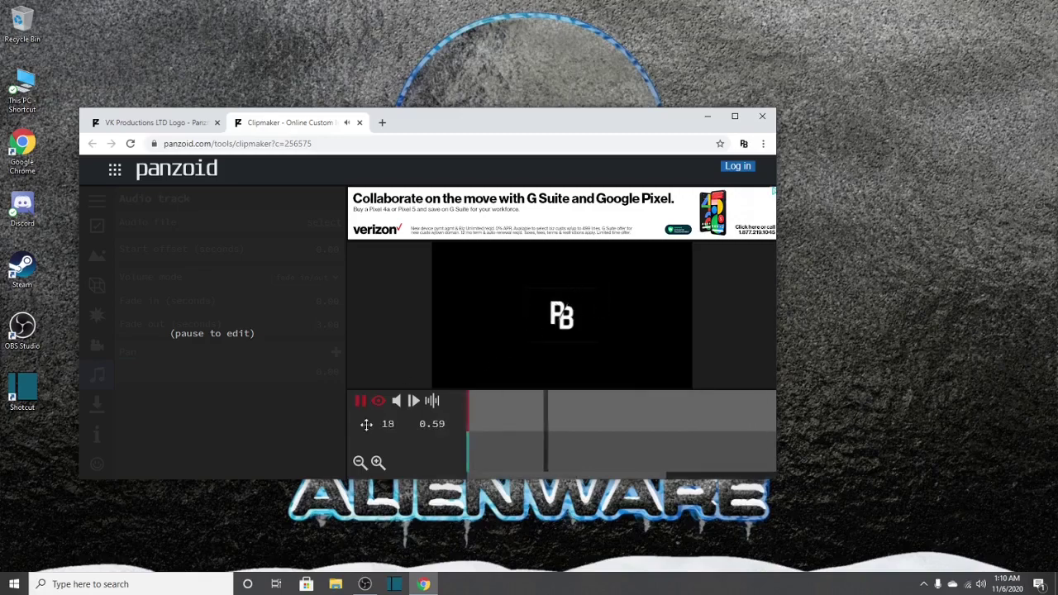
pyautogui.click(359, 400)
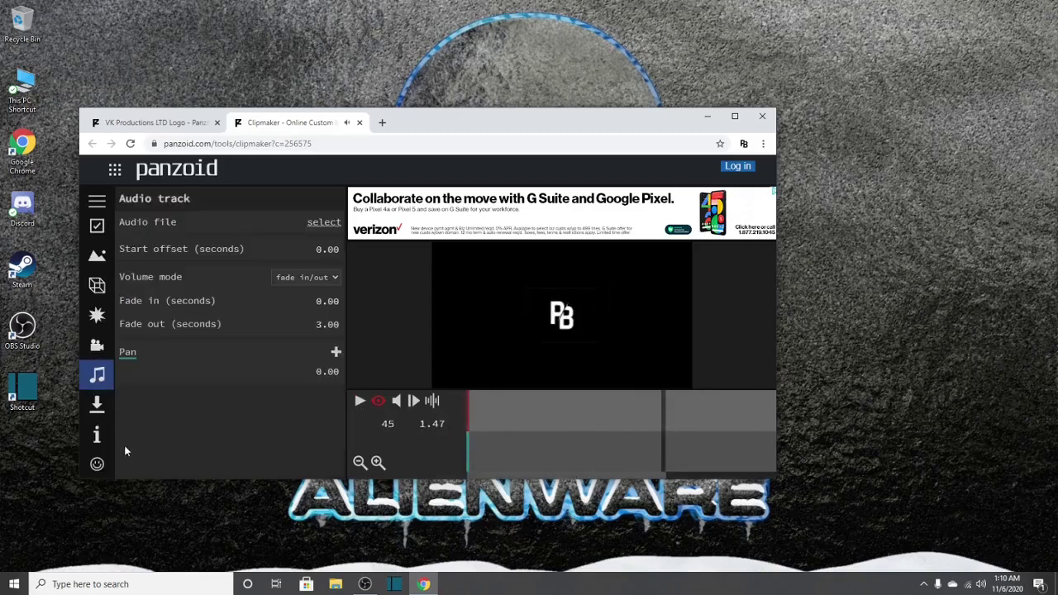
# Set the video download to extreme quality (slow) mode and .mkv (vp8/opus) format, and start the render.
pyautogui.click(102, 412)
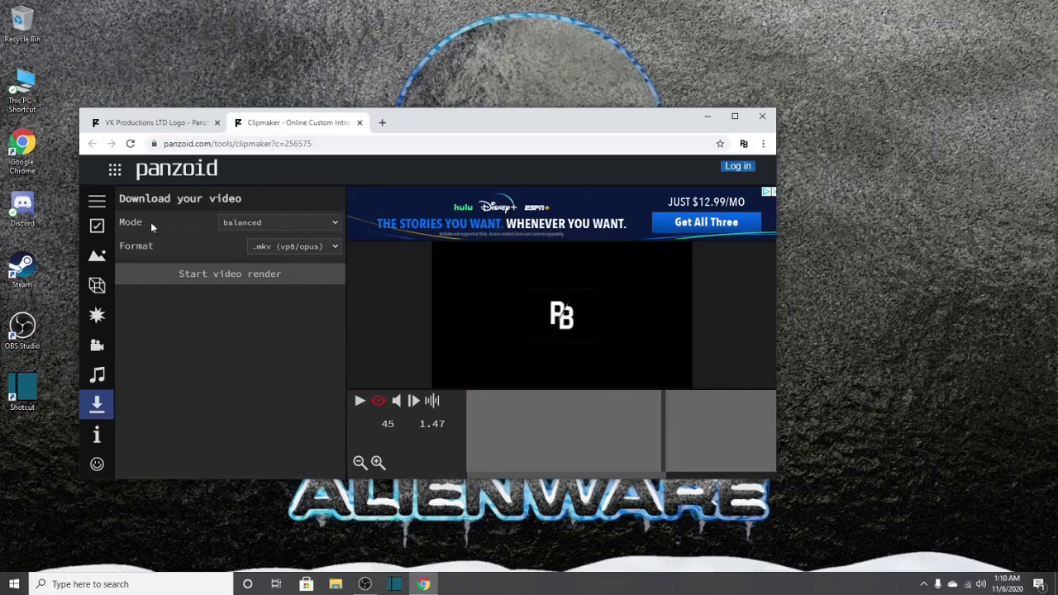
pyautogui.click(264, 222)
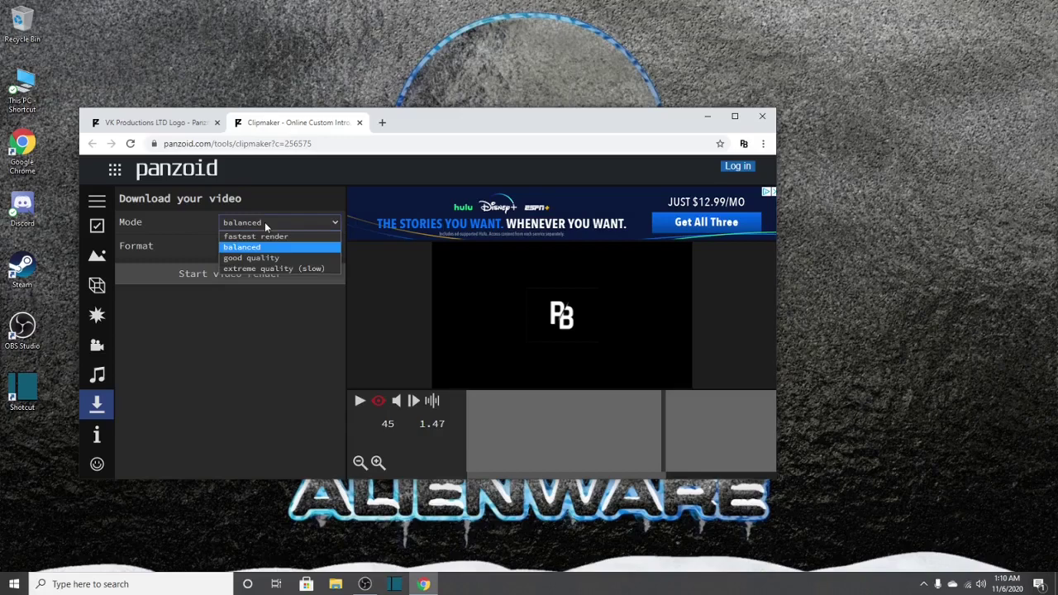
pyautogui.click(265, 268)
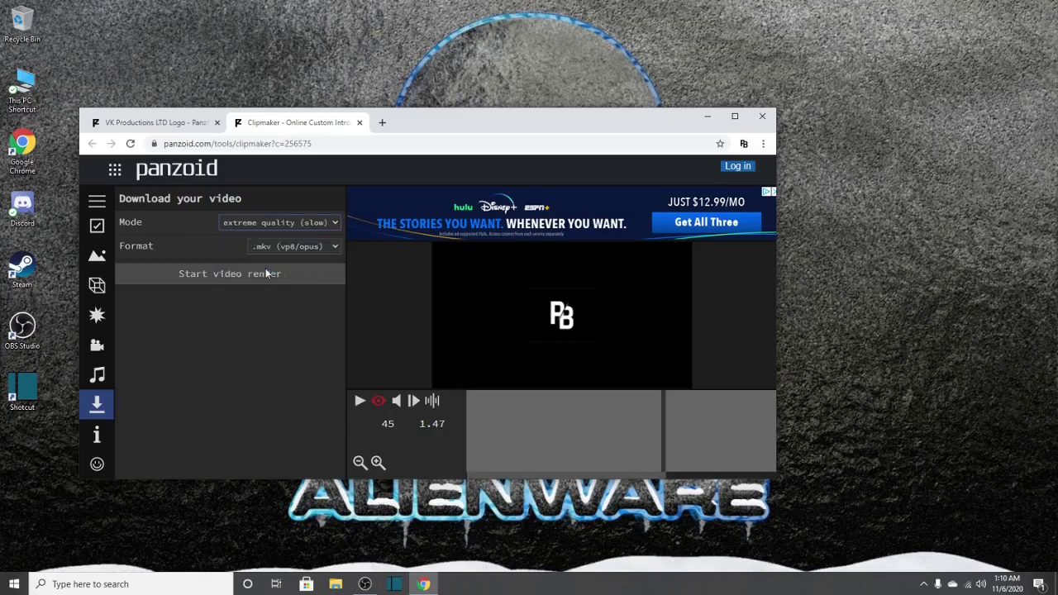
pyautogui.click(266, 247)
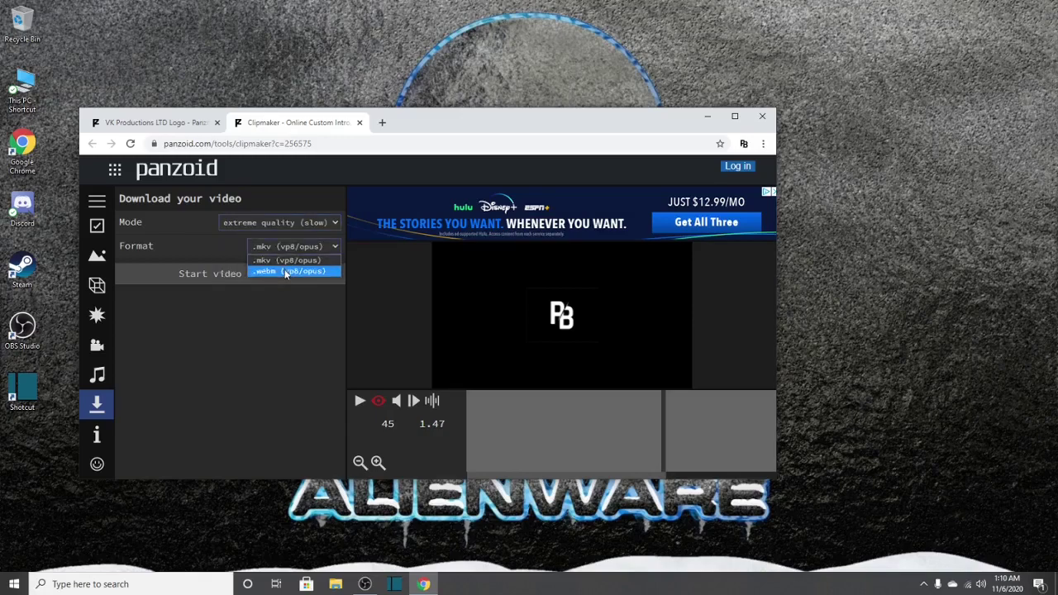
pyautogui.click(283, 261)
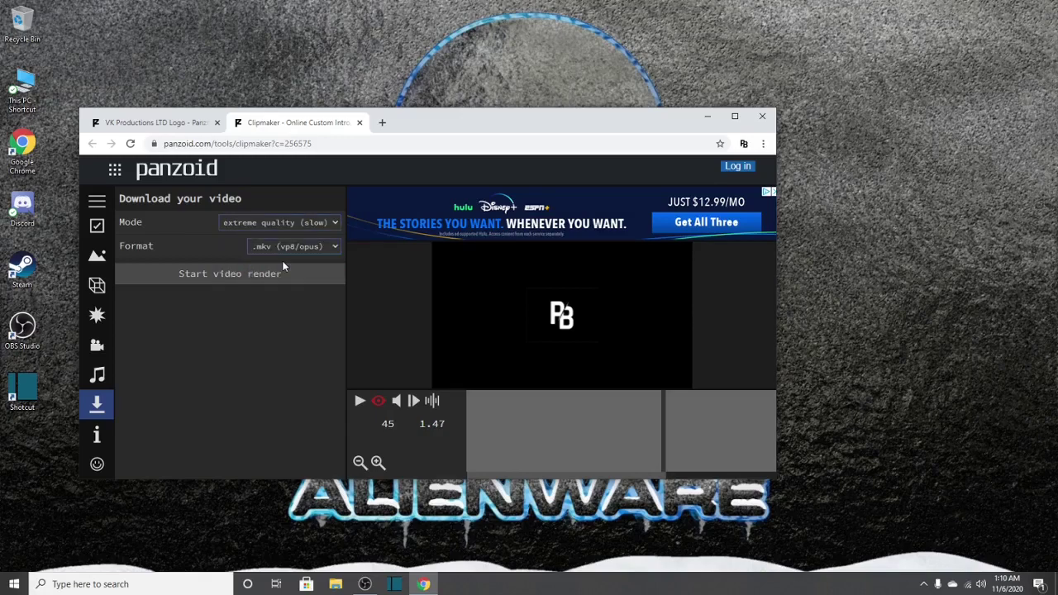
pyautogui.click(282, 249)
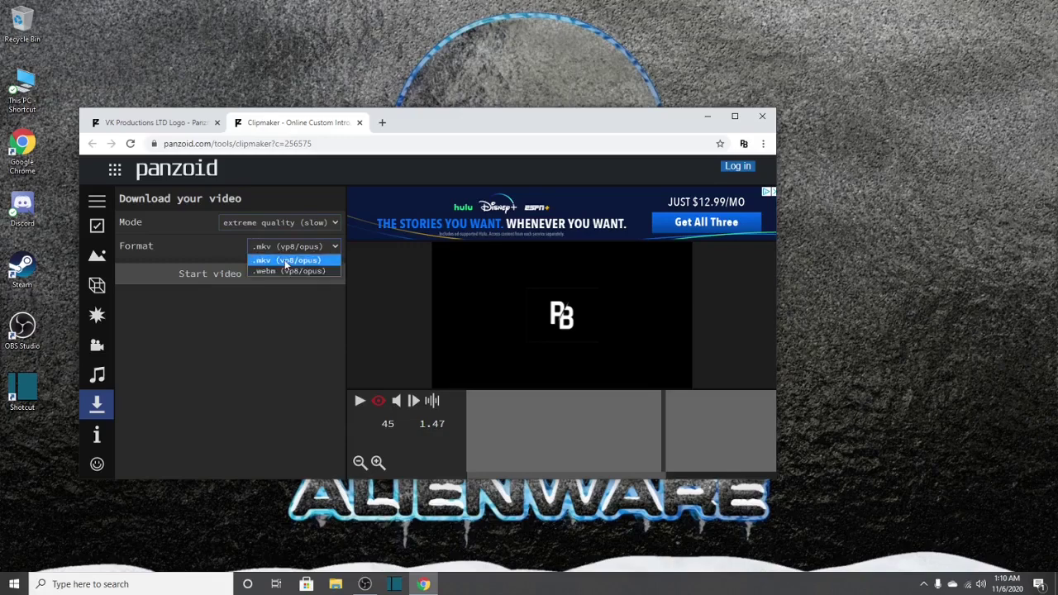
pyautogui.click(285, 260)
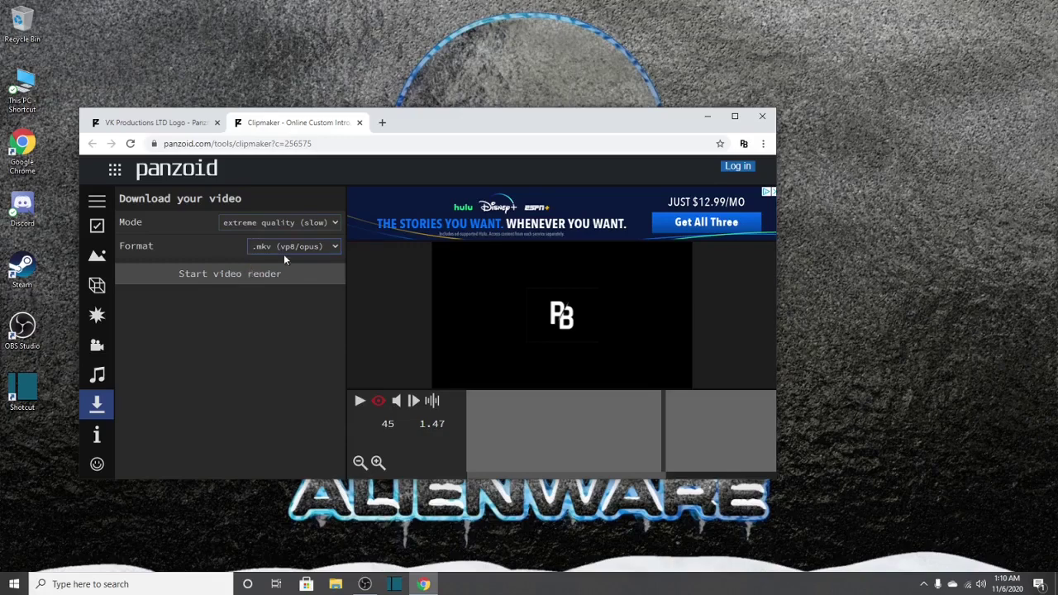
pyautogui.click(283, 250)
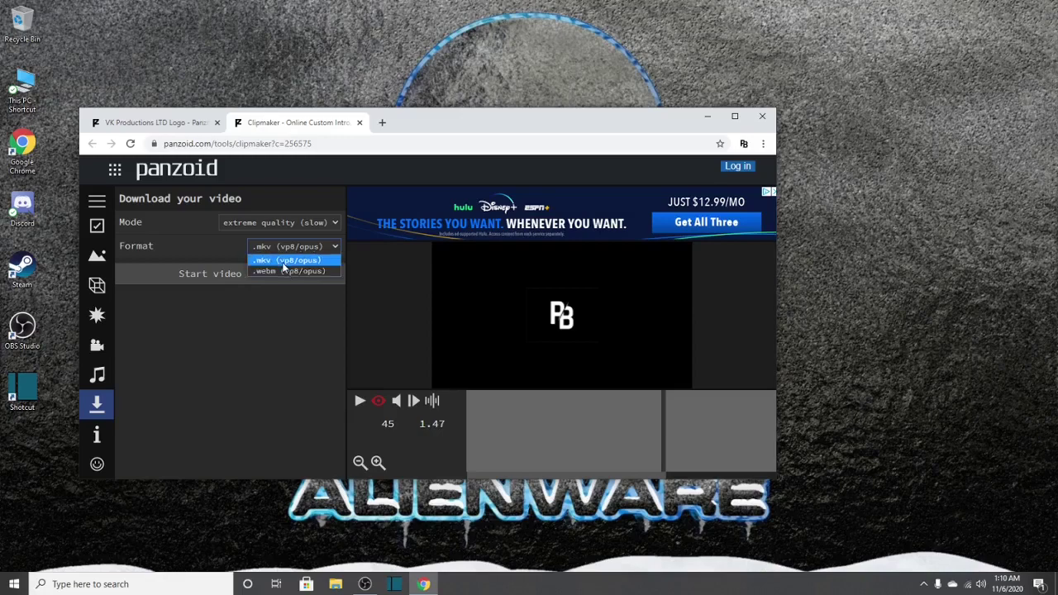
pyautogui.click(290, 261)
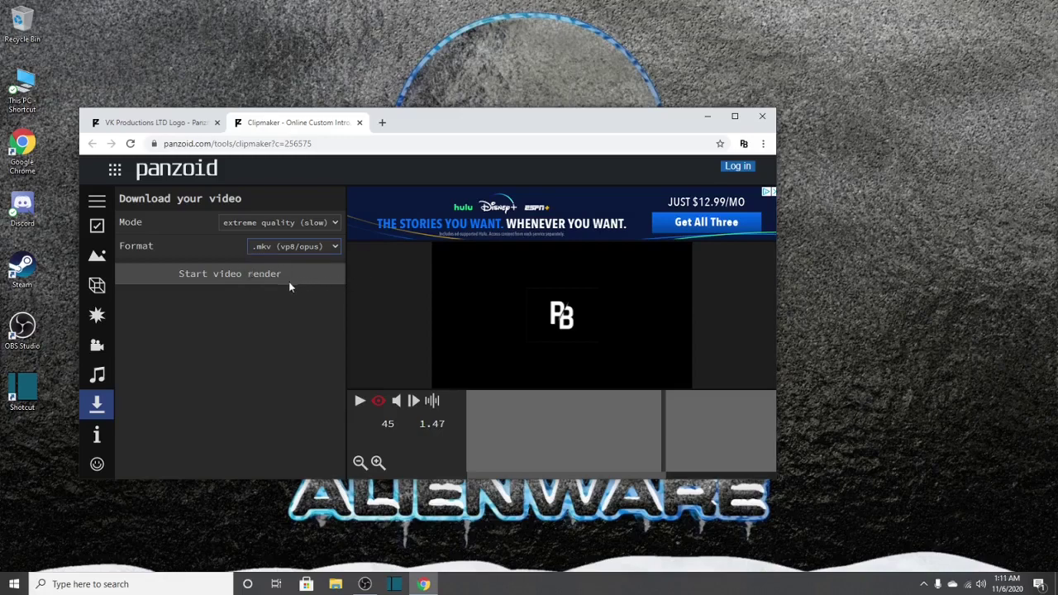
pyautogui.click(266, 284)
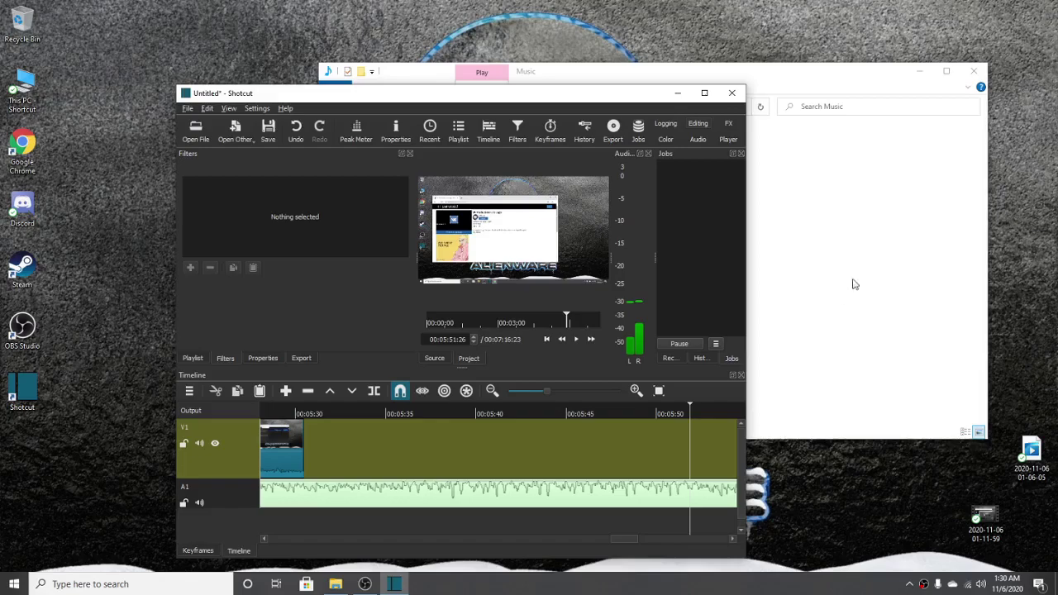
pyautogui.click(365, 584)
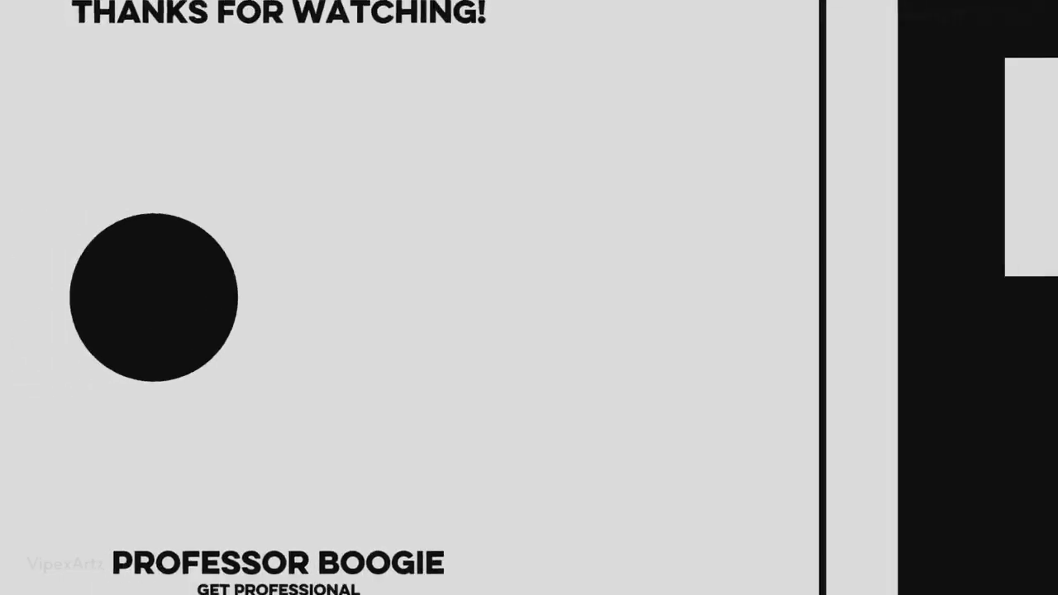